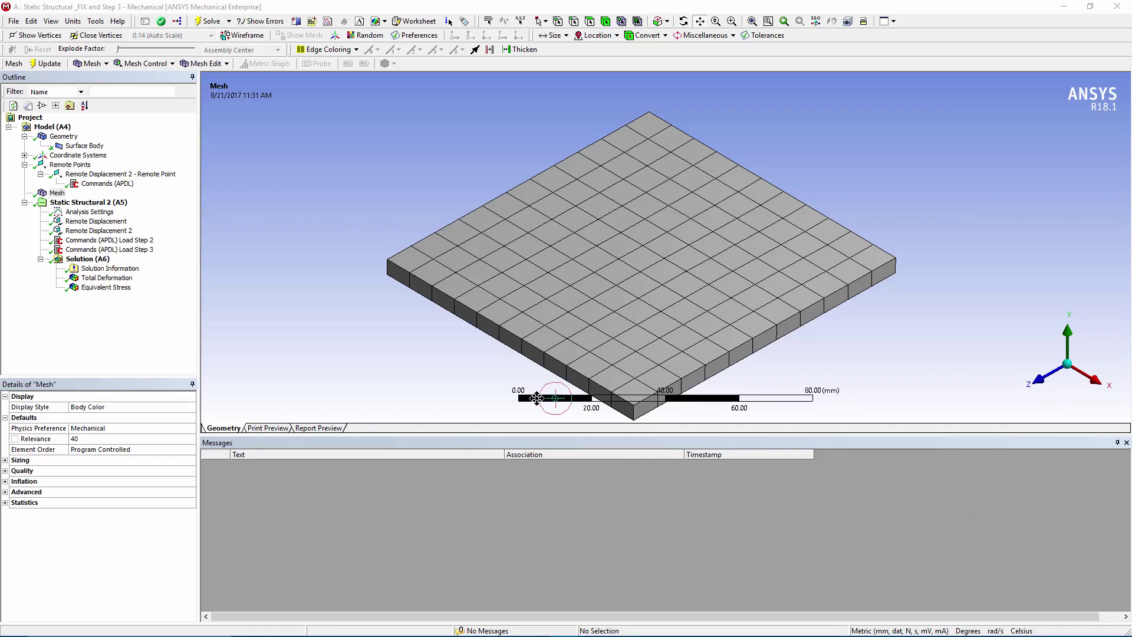
- Review the mesh, the surface body definition and both remote displacements, including the step activation option in the second one's tabular data
{"action": "left_click", "coordinate": [54, 194]}
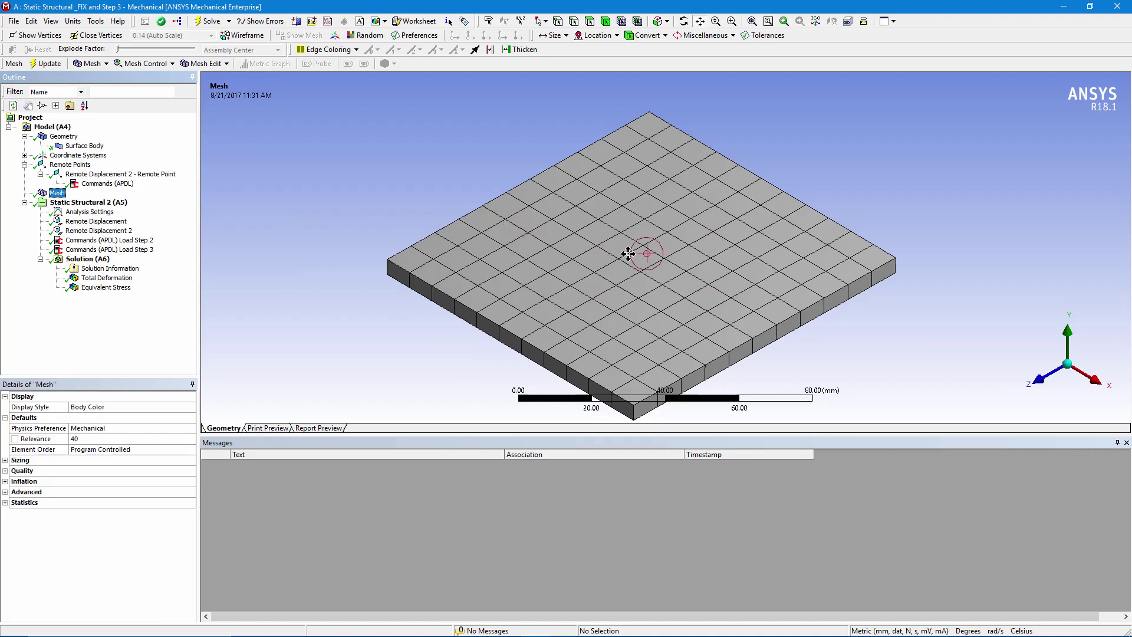
{"action": "left_click", "coordinate": [85, 147]}
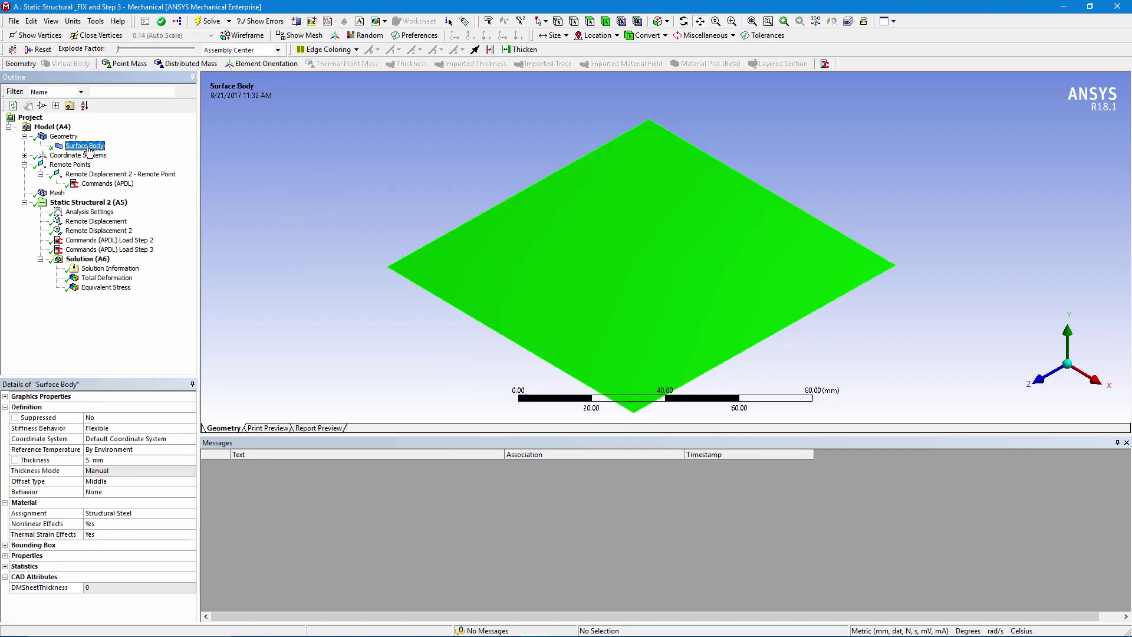
{"action": "left_click", "coordinate": [95, 221]}
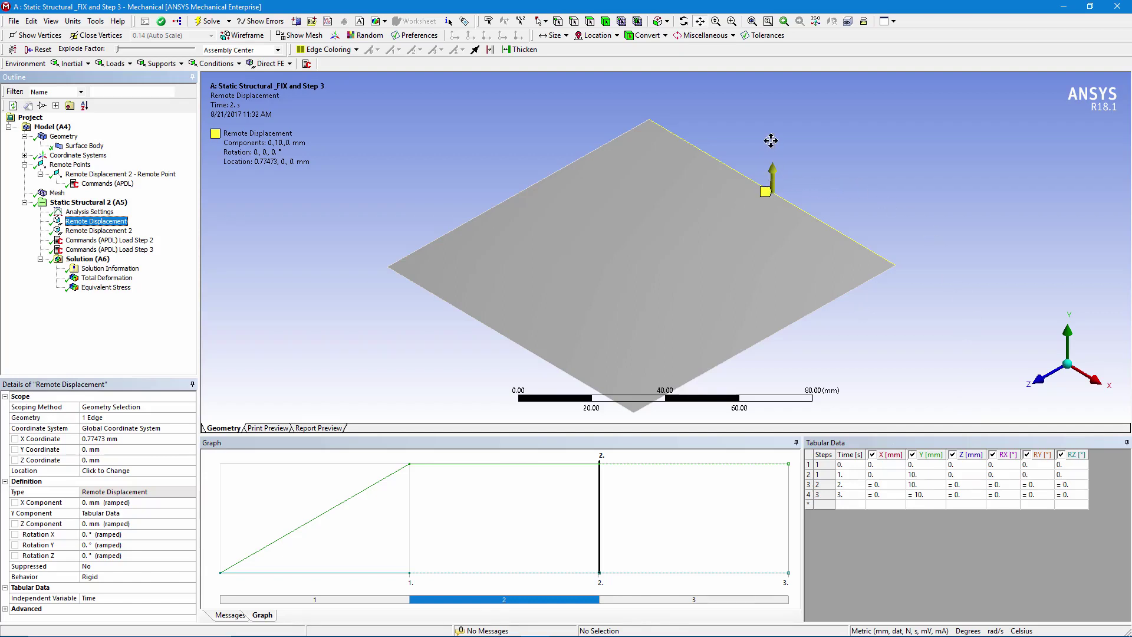
{"action": "key", "text": "Down"}
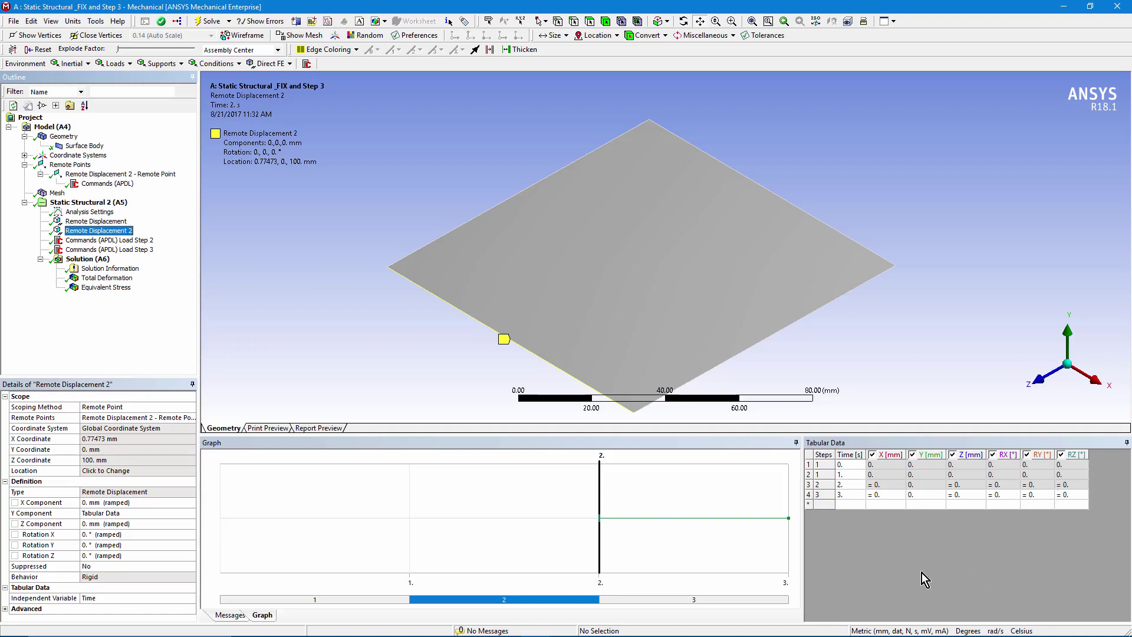
{"action": "right_click", "coordinate": [849, 463]}
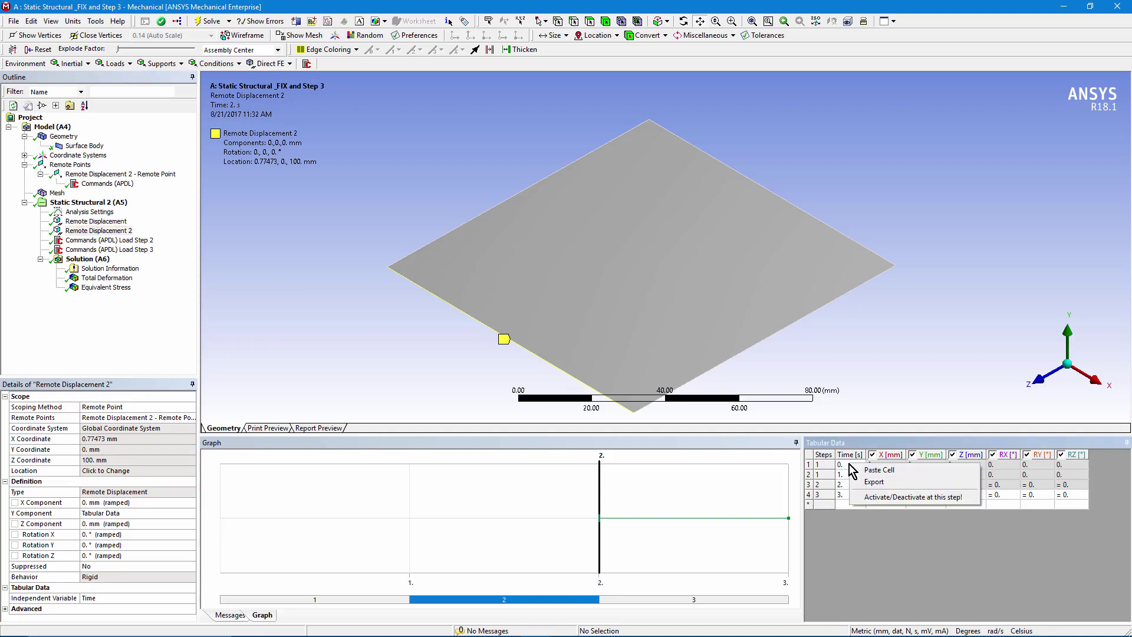
{"action": "left_click", "coordinate": [903, 550]}
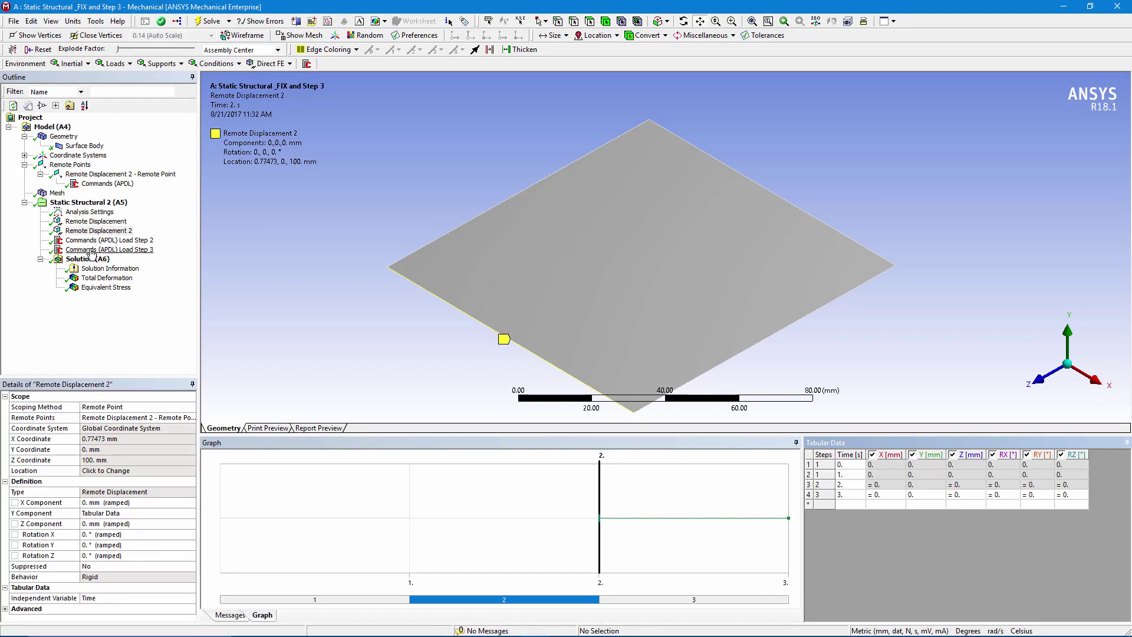
- Examine the Remote Displacement 2 remote point and the pilot node assignment in its APDL command object, enlarging the text and highlighting my_pilot
{"action": "left_click", "coordinate": [98, 214]}
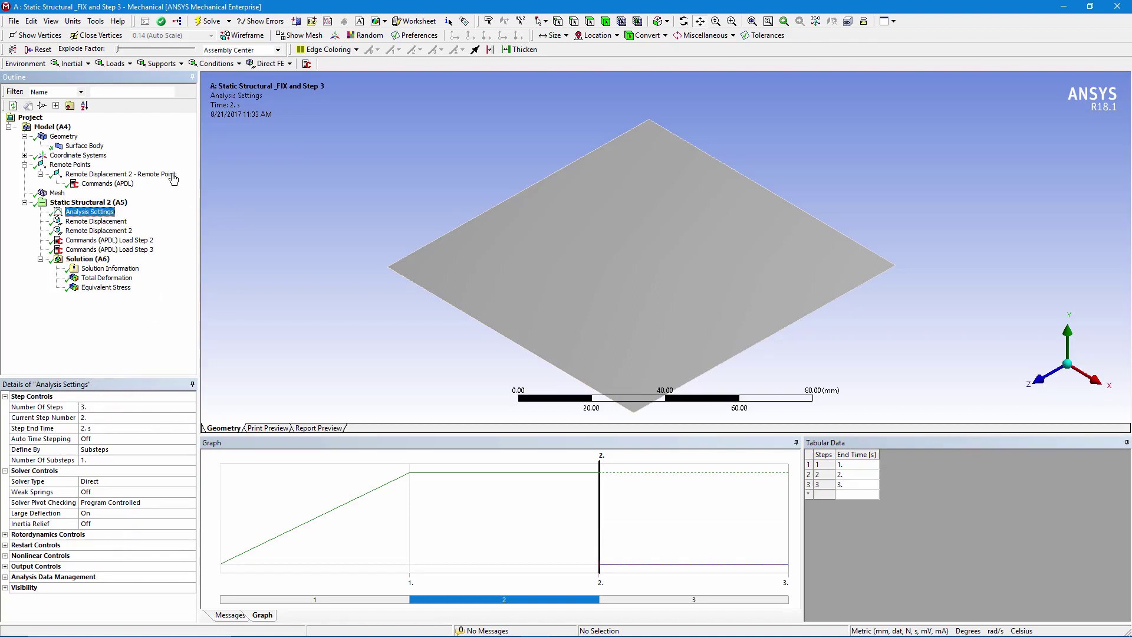
{"action": "left_click", "coordinate": [96, 175]}
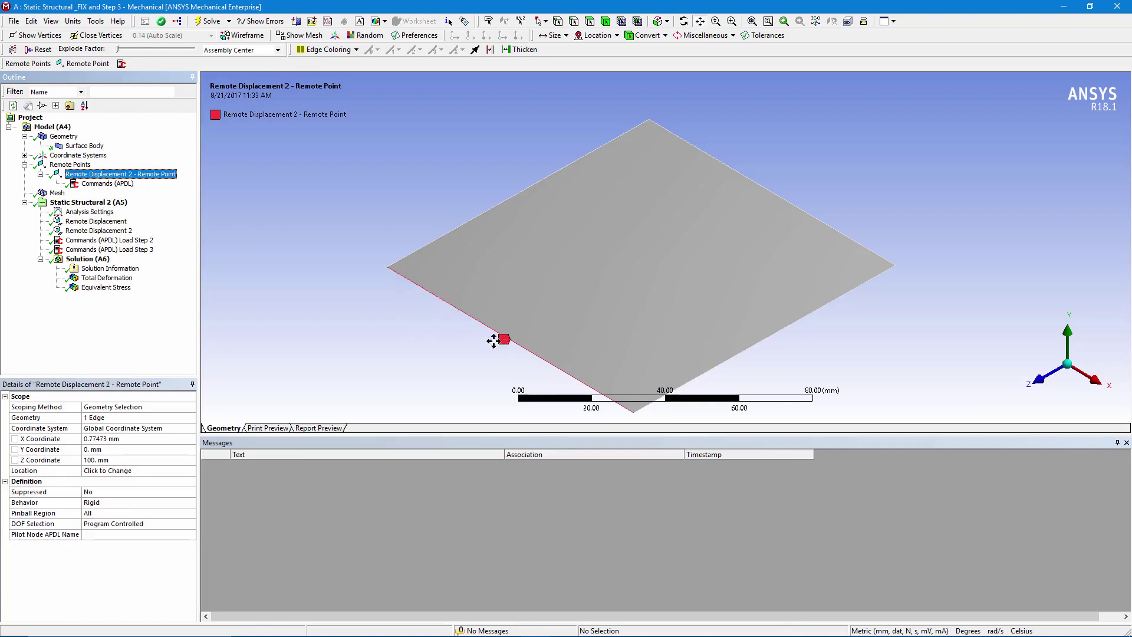
{"action": "left_click", "coordinate": [100, 184]}
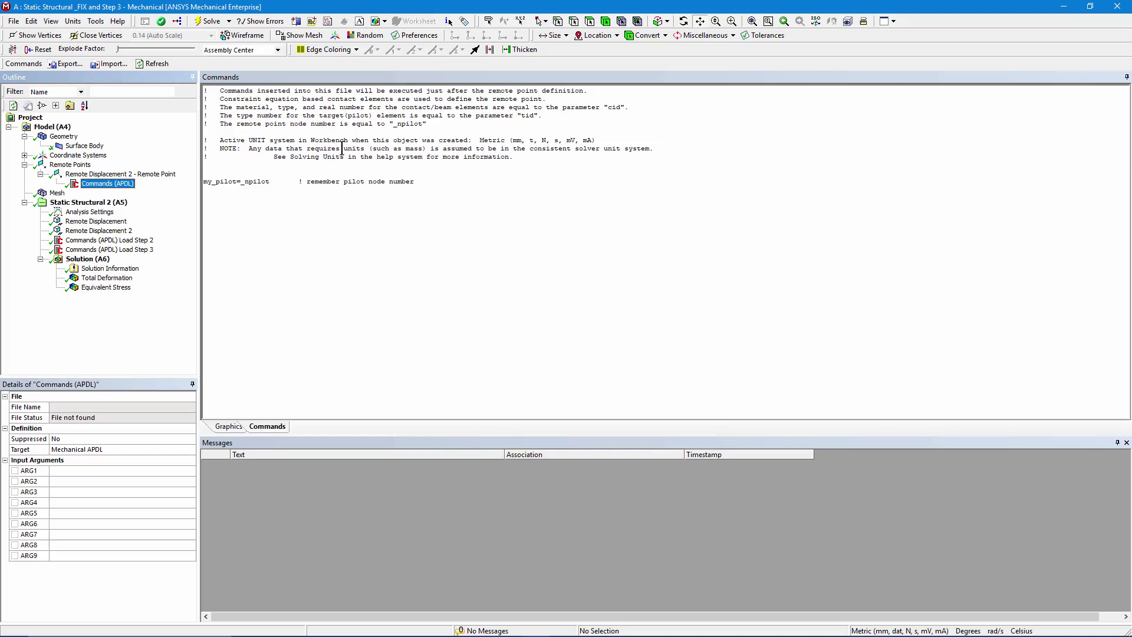
{"action": "scroll", "coordinate": [342, 148], "scroll_direction": "up", "scroll_amount": 4, "text": "ctrl"}
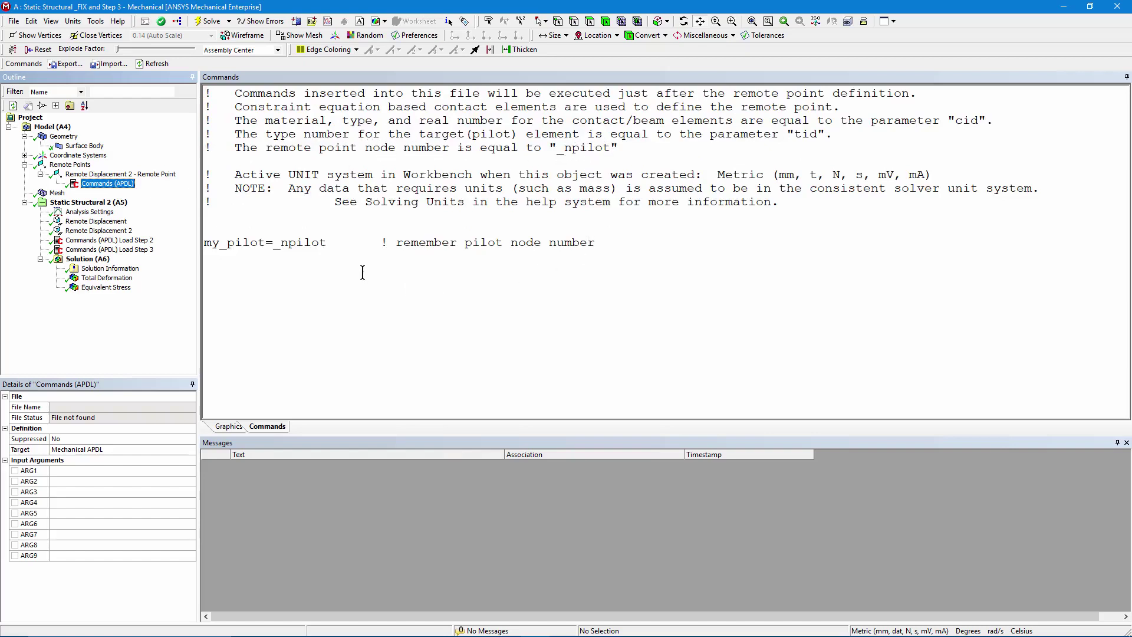
{"action": "left_click", "coordinate": [205, 243]}
{"action": "left_click_drag", "start_coordinate": [205, 244], "coordinate": [337, 253]}
{"action": "left_click", "coordinate": [337, 272]}
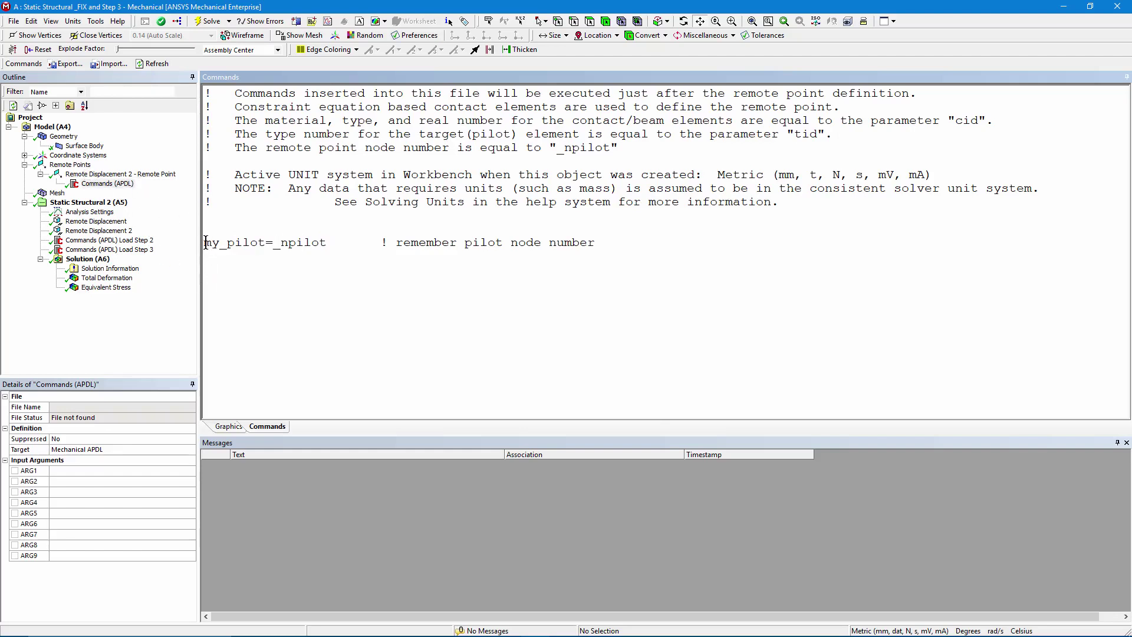
{"action": "left_click_drag", "start_coordinate": [205, 242], "coordinate": [266, 244]}
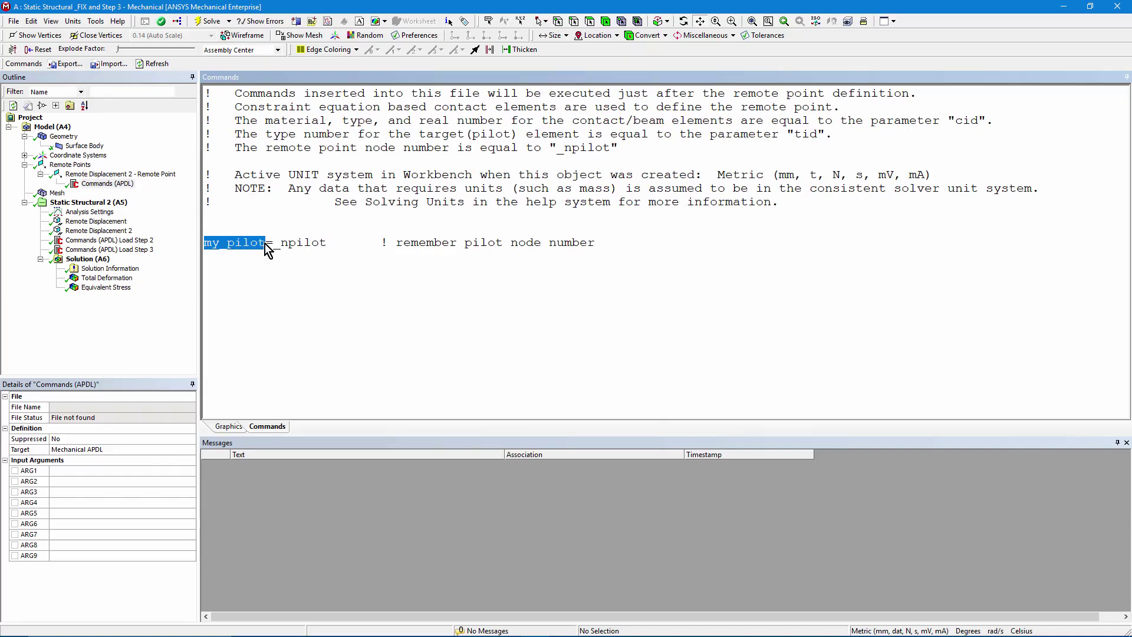
{"action": "left_click", "coordinate": [285, 272]}
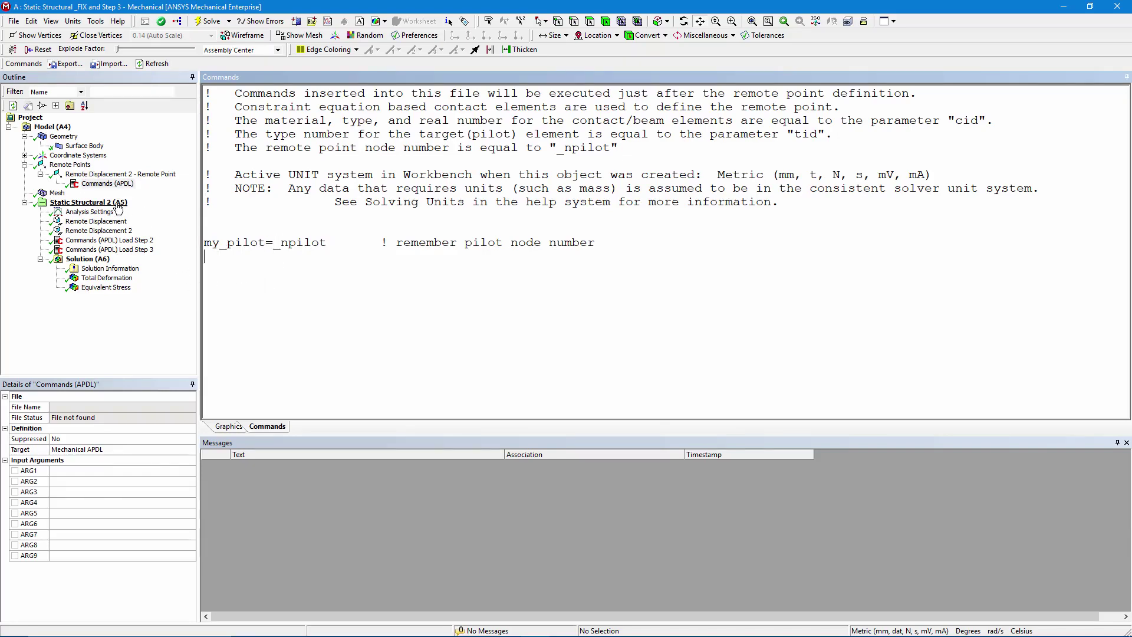
- Review the Analysis Settings worksheet for all load steps and the tabular data and remote point scoping of the remote displacements
{"action": "left_click", "coordinate": [89, 212]}
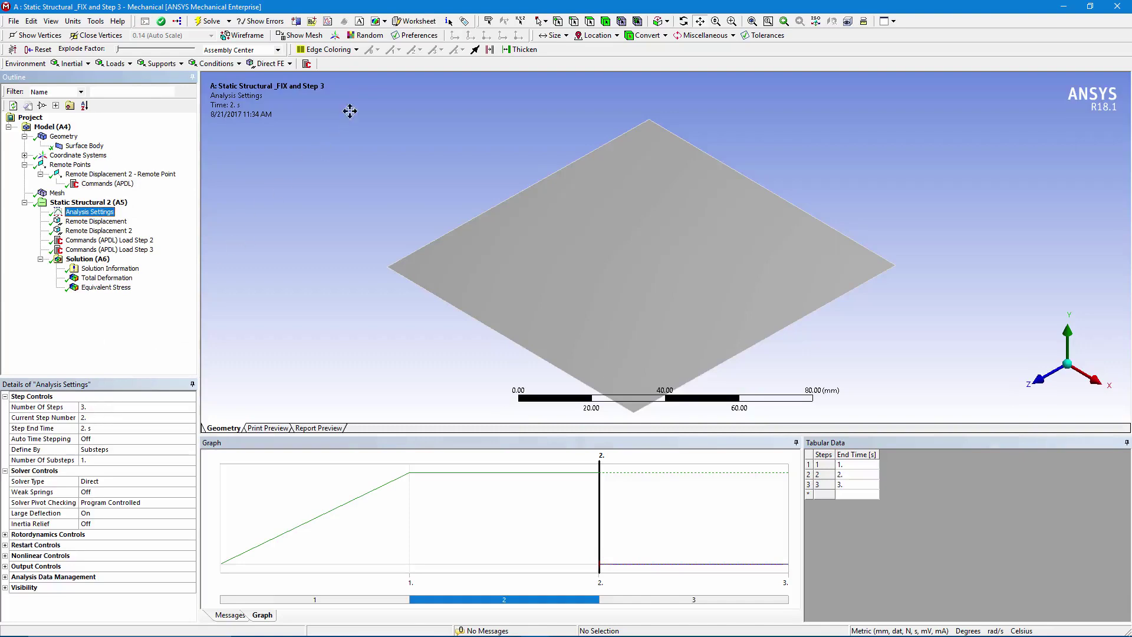
{"action": "left_click", "coordinate": [420, 22]}
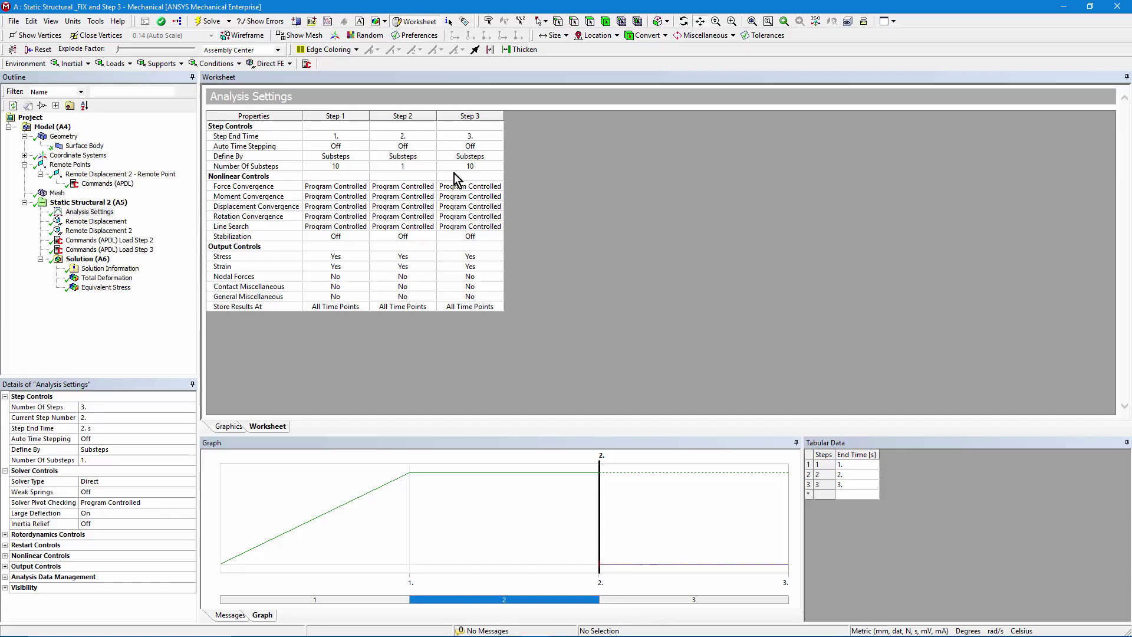
{"action": "left_click", "coordinate": [97, 222]}
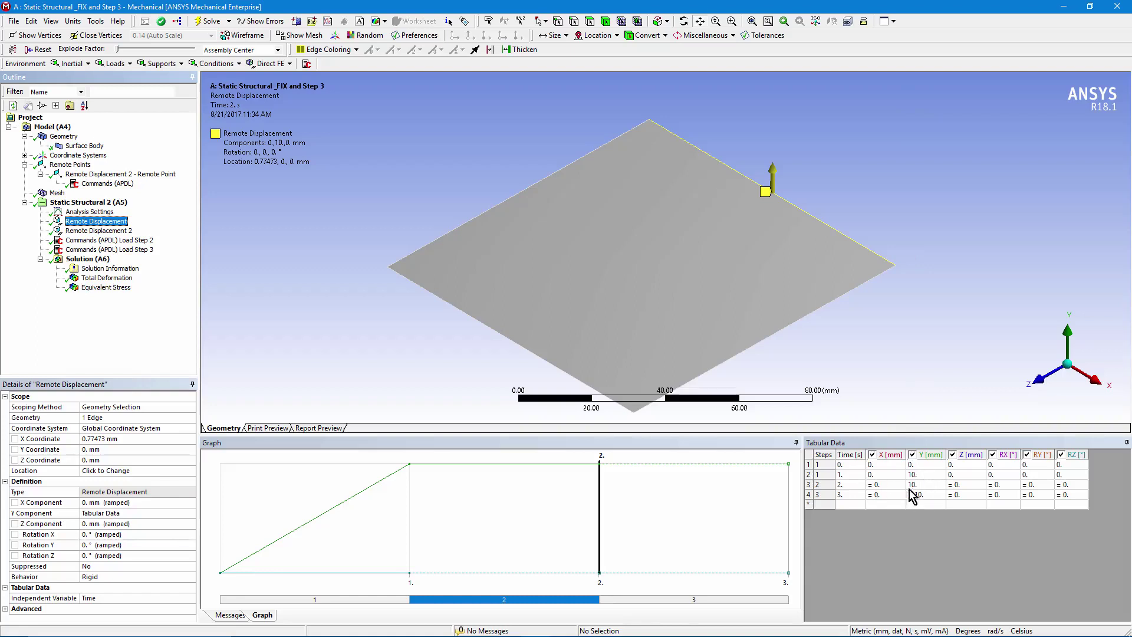
{"action": "left_click", "coordinate": [109, 231]}
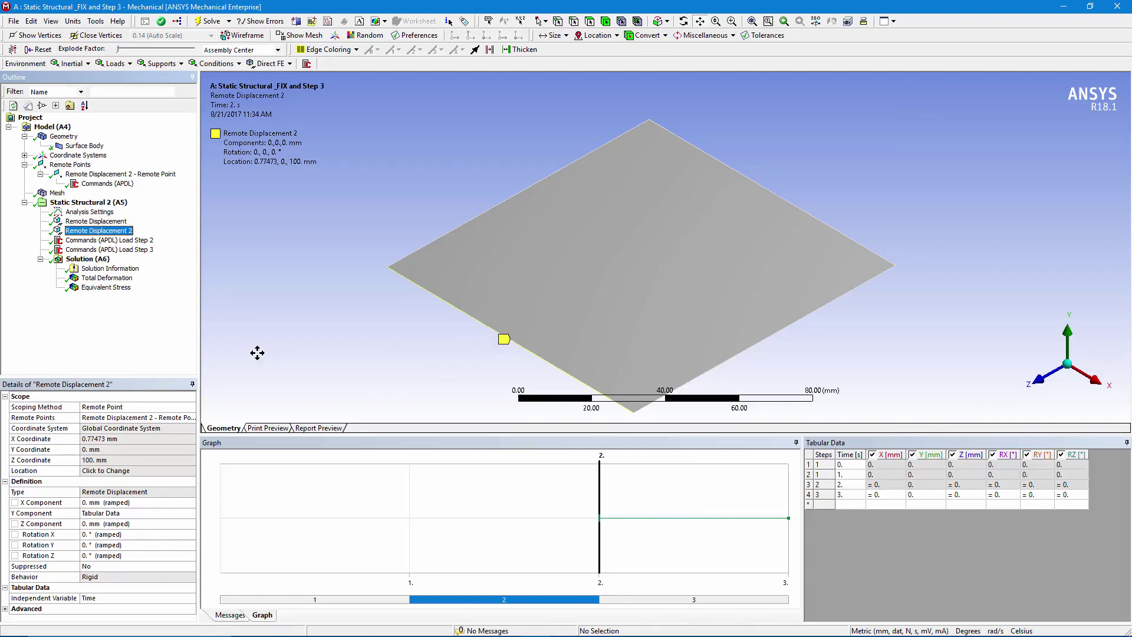
{"action": "left_click", "coordinate": [116, 418]}
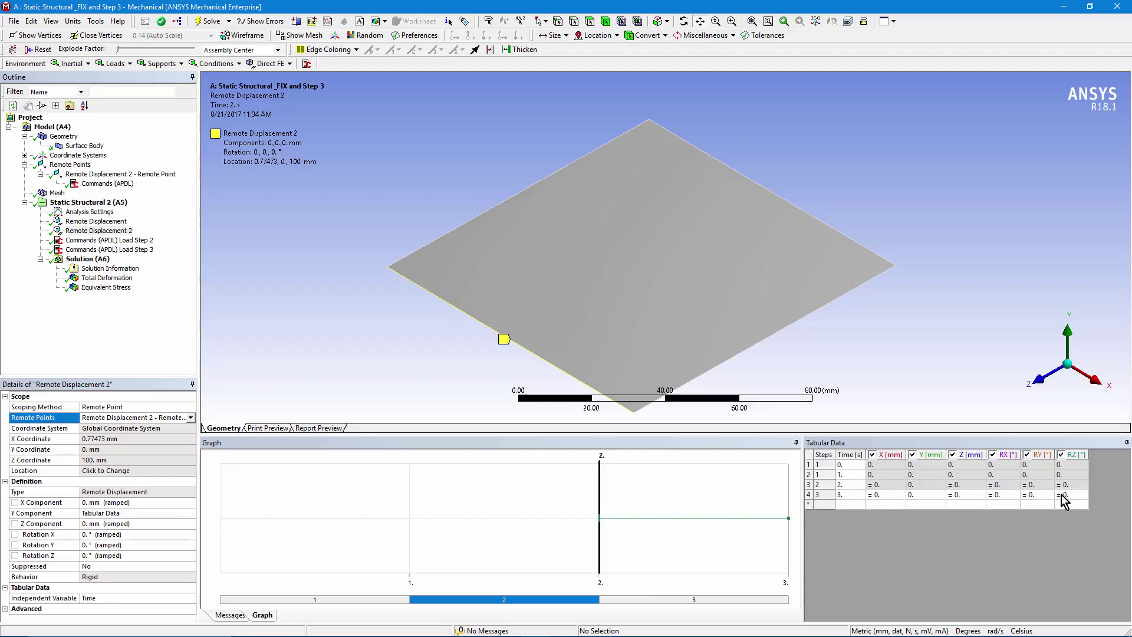
- Examine the Load Step 2 APDL commands, enlarging the text and highlighting the %_FIX% argument of the D command
{"action": "left_click", "coordinate": [118, 240]}
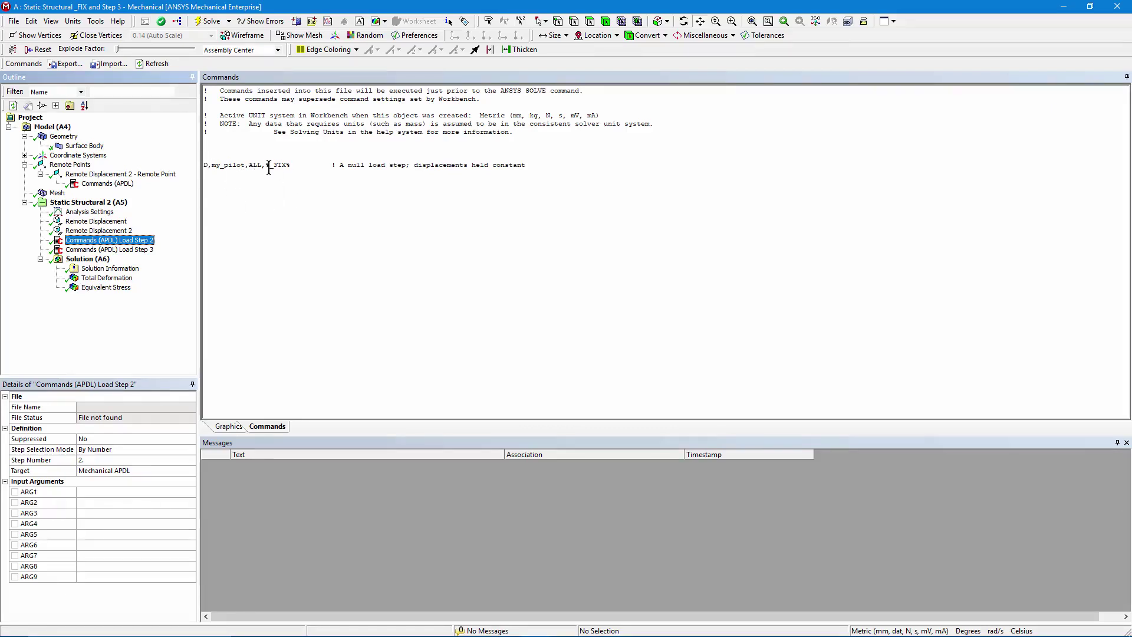
{"action": "left_click_drag", "start_coordinate": [266, 165], "coordinate": [289, 164]}
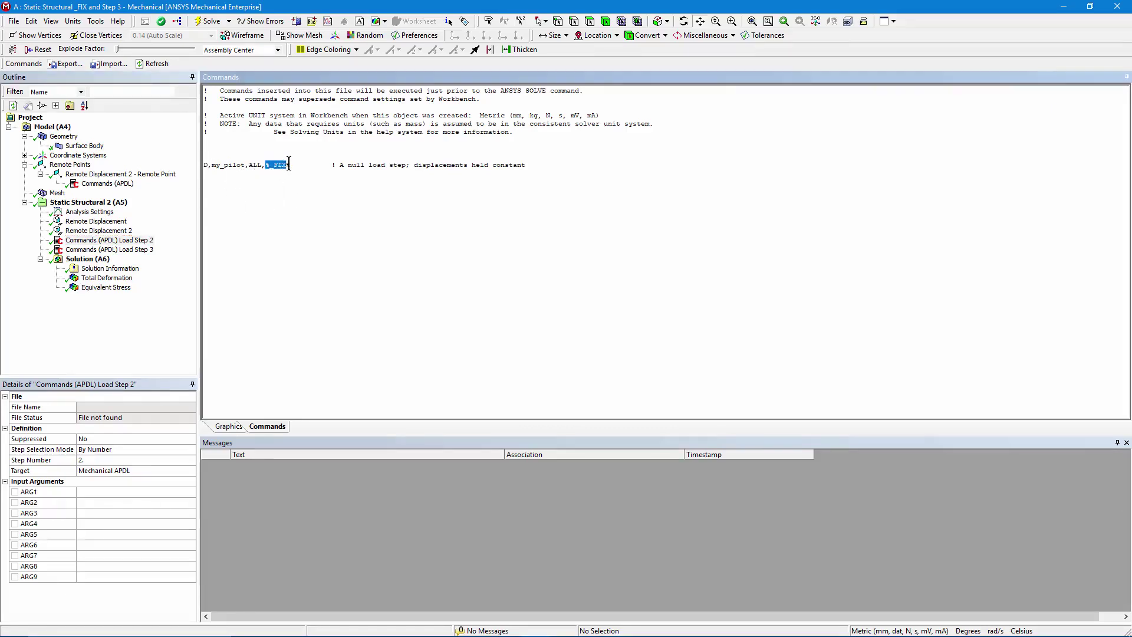
{"action": "scroll", "coordinate": [312, 203], "scroll_direction": "up", "scroll_amount": 5, "text": "ctrl"}
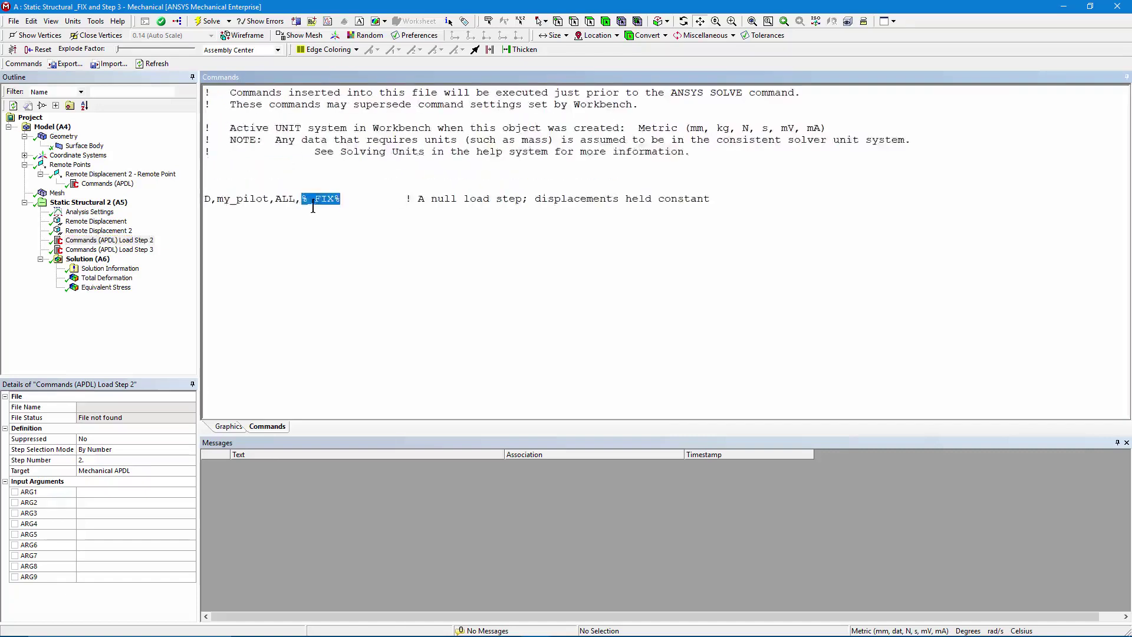
{"action": "left_click", "coordinate": [359, 272]}
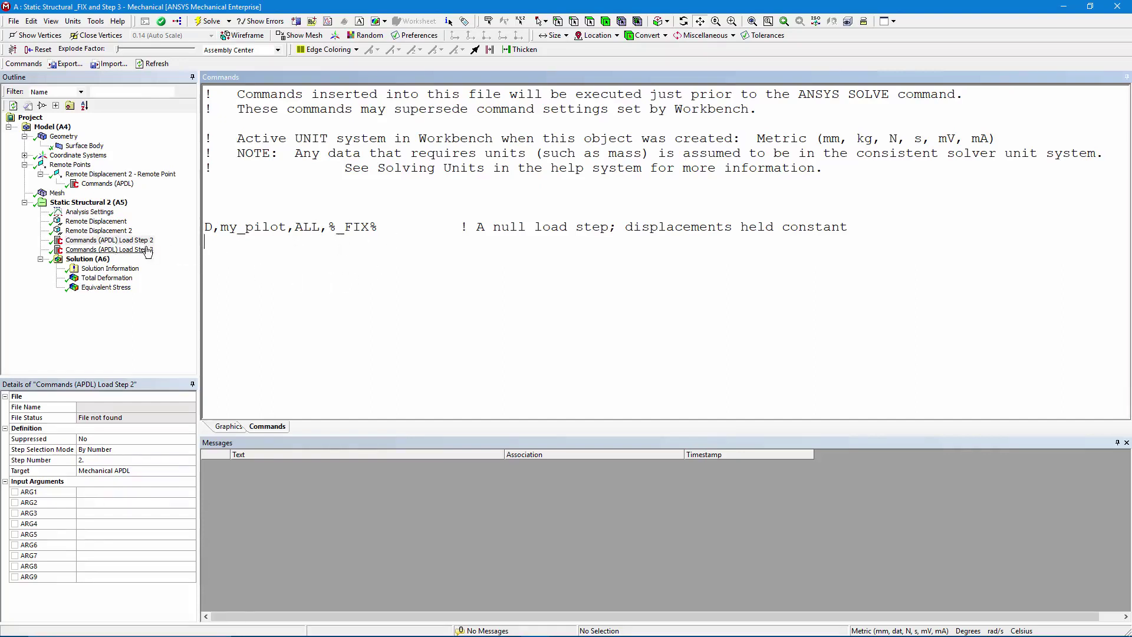
- Compare the remote displacements with the load step commands and enlarge the Load Step 3 APDL text to read its UY offset line
{"action": "left_click", "coordinate": [109, 223]}
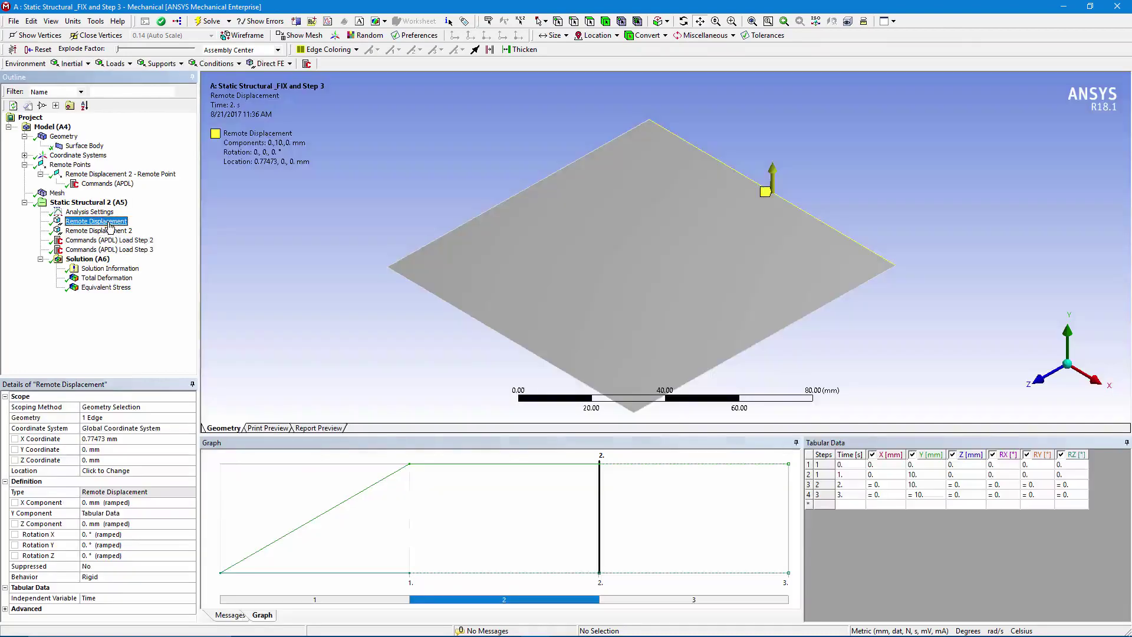
{"action": "left_click", "coordinate": [106, 230]}
{"action": "left_click", "coordinate": [98, 240]}
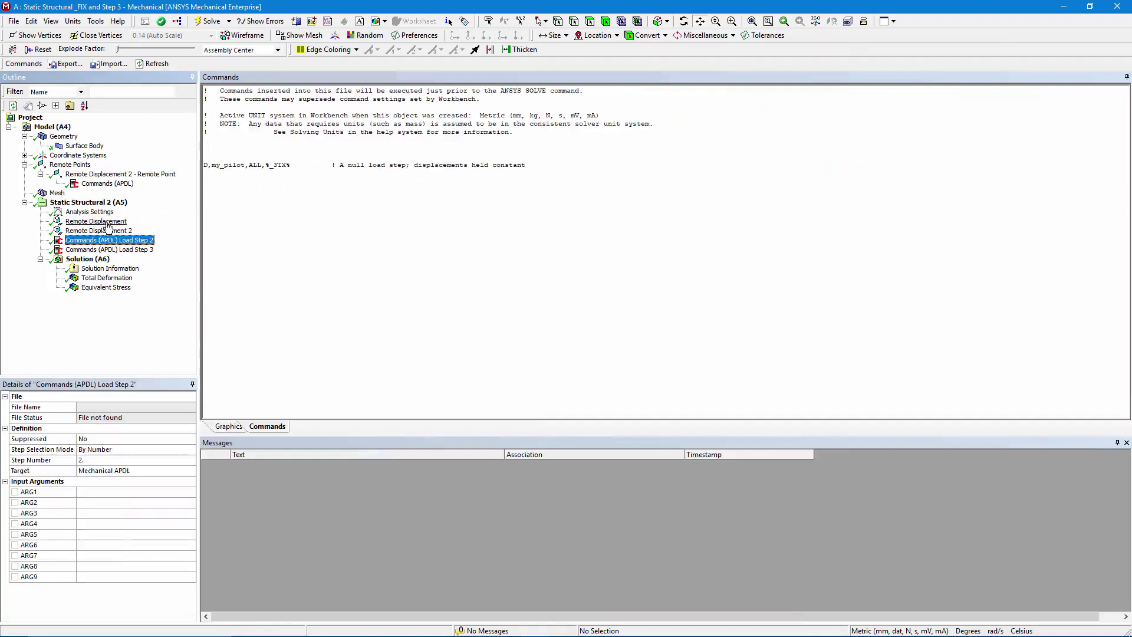
{"action": "left_click", "coordinate": [89, 250]}
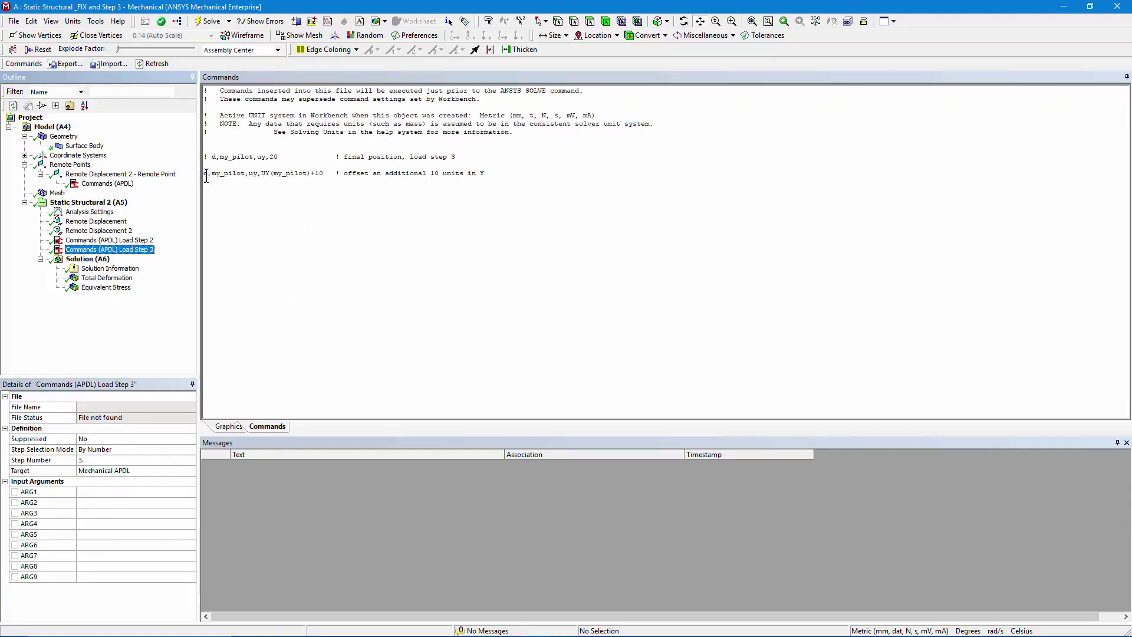
{"action": "scroll", "coordinate": [254, 193], "scroll_direction": "up", "scroll_amount": 5, "text": "ctrl"}
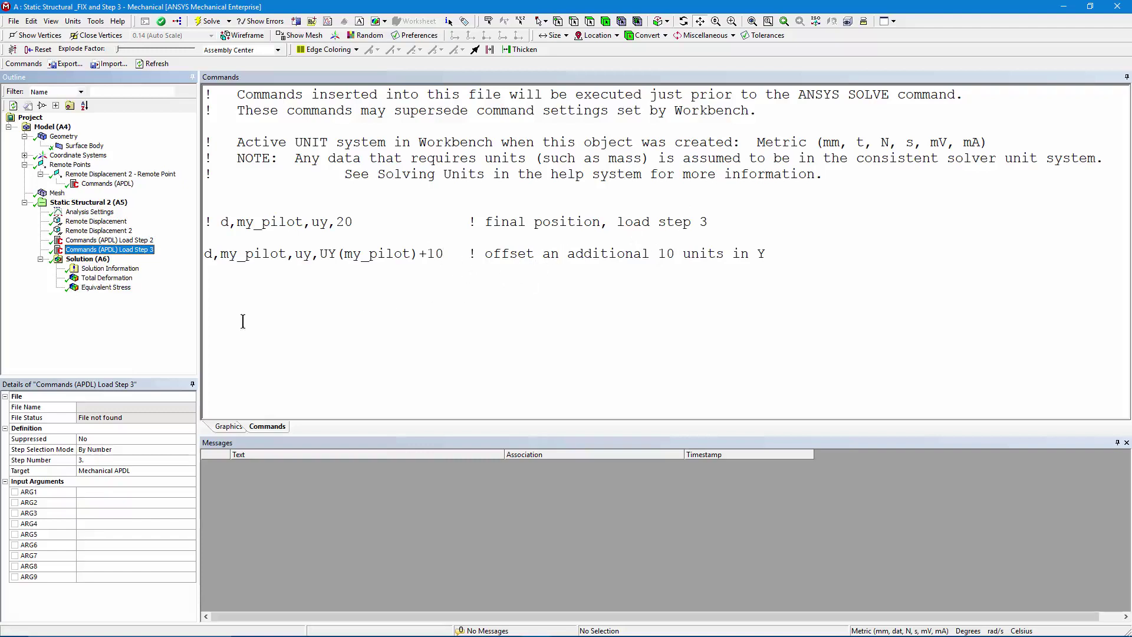
- Recheck the sequence of both remote displacements and the Load Step 2 and Load Step 3 APDL commands, enlarging the Load Step 3 text
{"action": "left_click", "coordinate": [96, 221]}
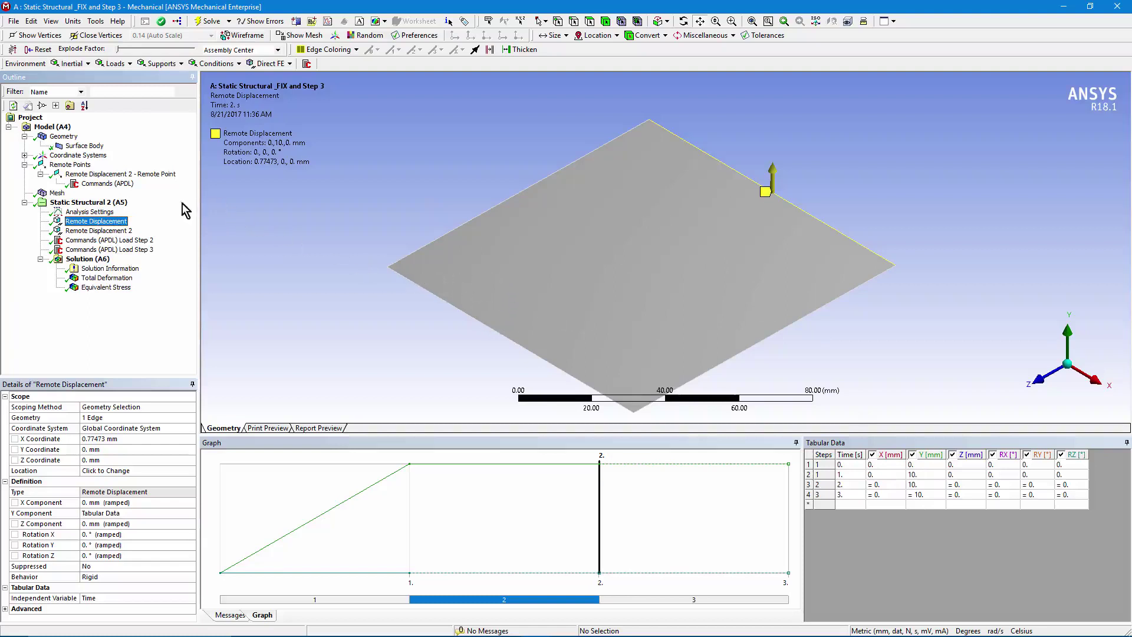
{"action": "left_click", "coordinate": [99, 231]}
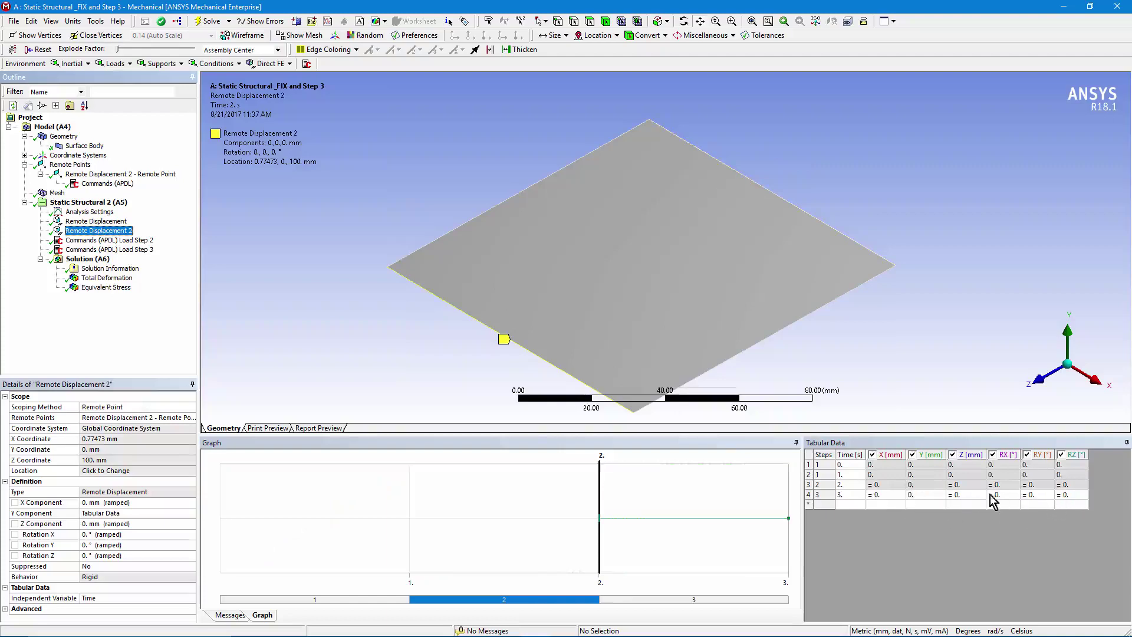
{"action": "left_click", "coordinate": [135, 241]}
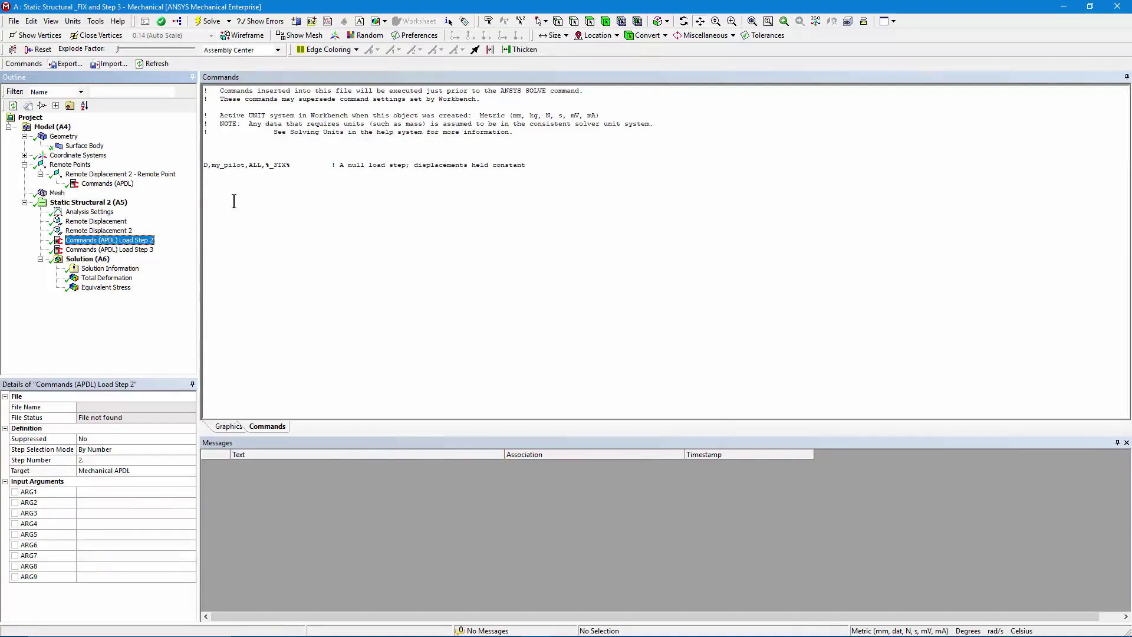
{"action": "left_click", "coordinate": [118, 250]}
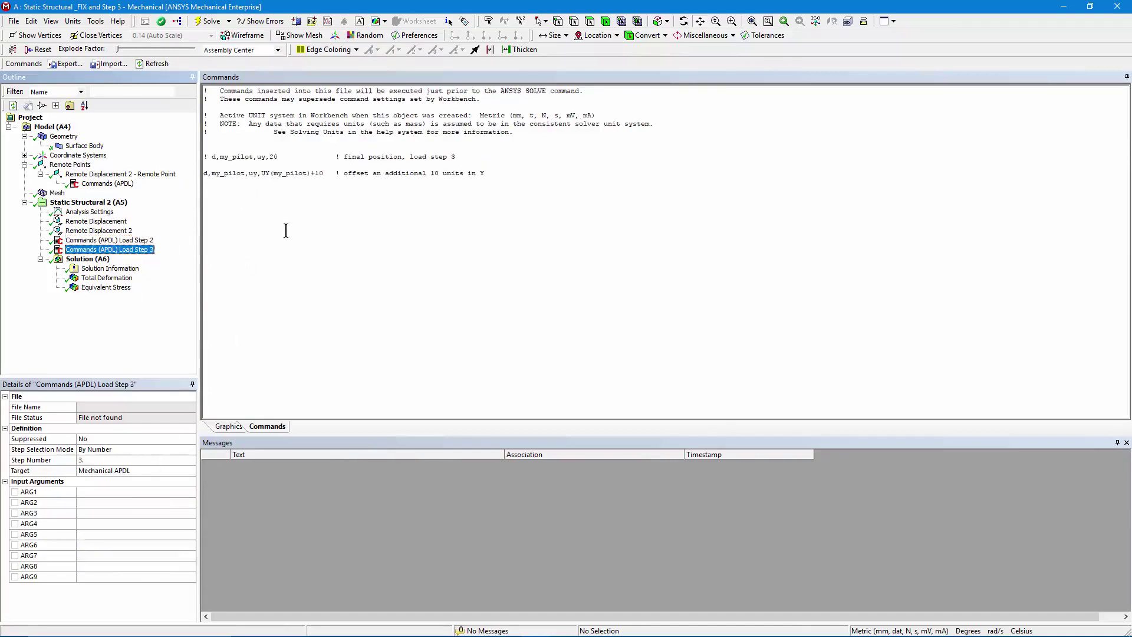
{"action": "scroll", "coordinate": [286, 233], "scroll_direction": "up", "scroll_amount": 5, "text": "ctrl"}
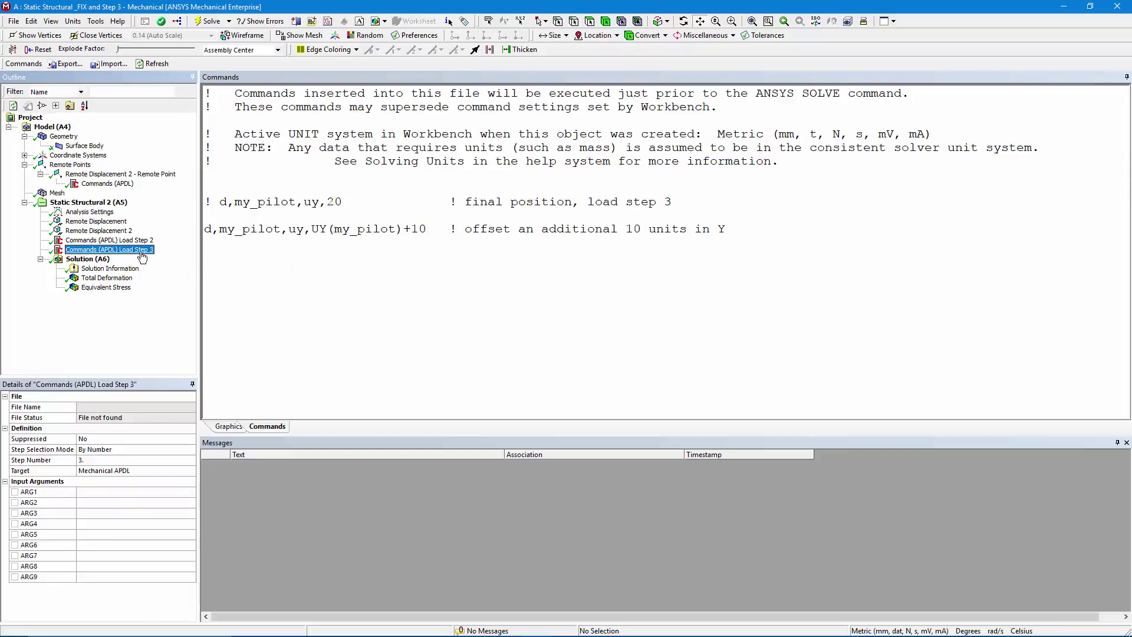
- Examine the Total Deformation graph and tabular data through the final time, and the Equivalent Stress result
{"action": "left_click", "coordinate": [109, 278]}
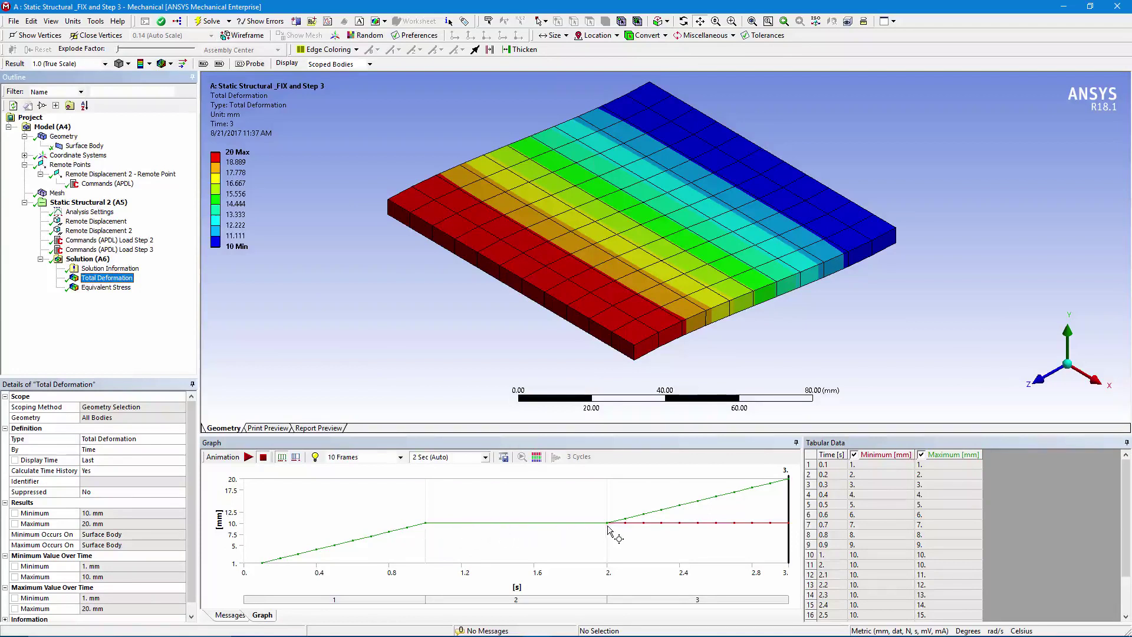
{"action": "left_click", "coordinate": [133, 241]}
{"action": "left_click", "coordinate": [107, 278]}
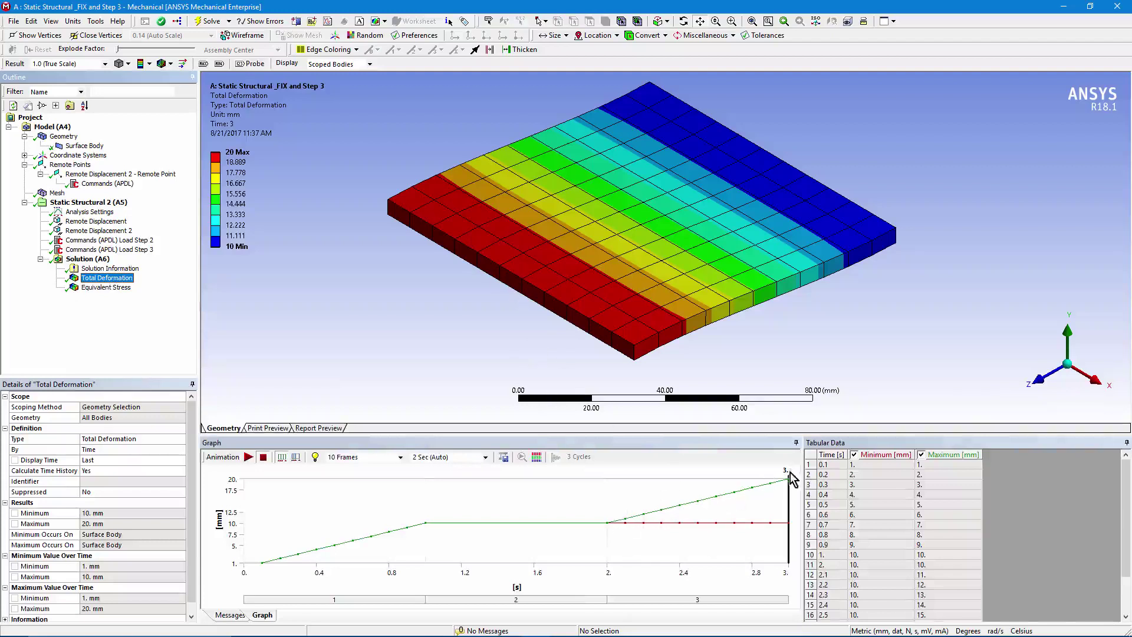
{"action": "left_click_drag", "start_coordinate": [1123, 528], "coordinate": [1123, 565]}
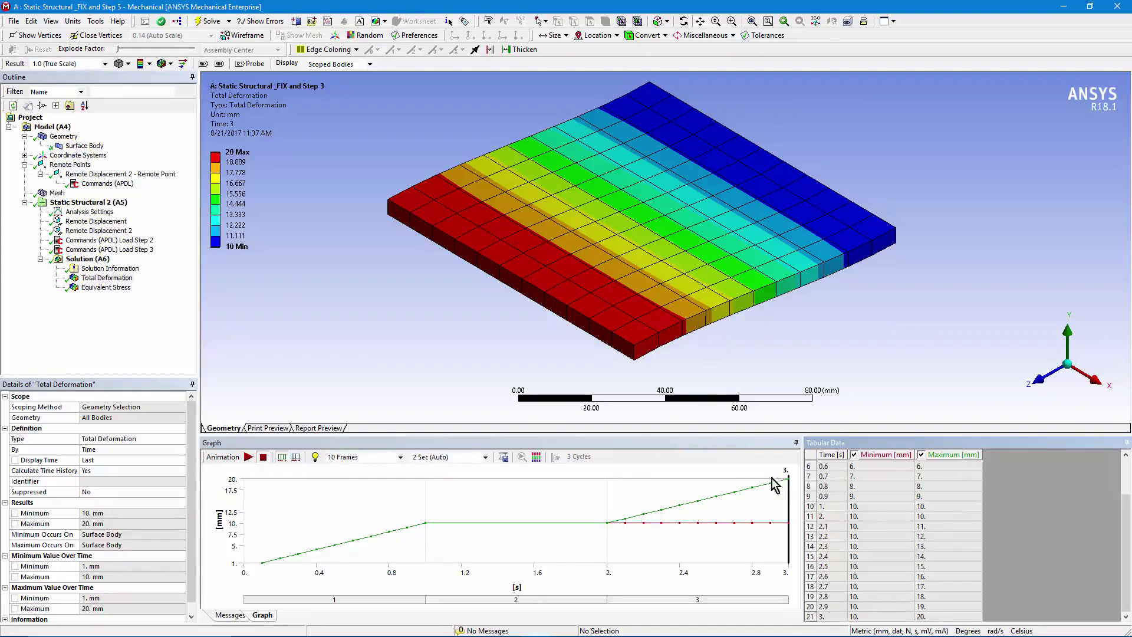
{"action": "left_click", "coordinate": [106, 287]}
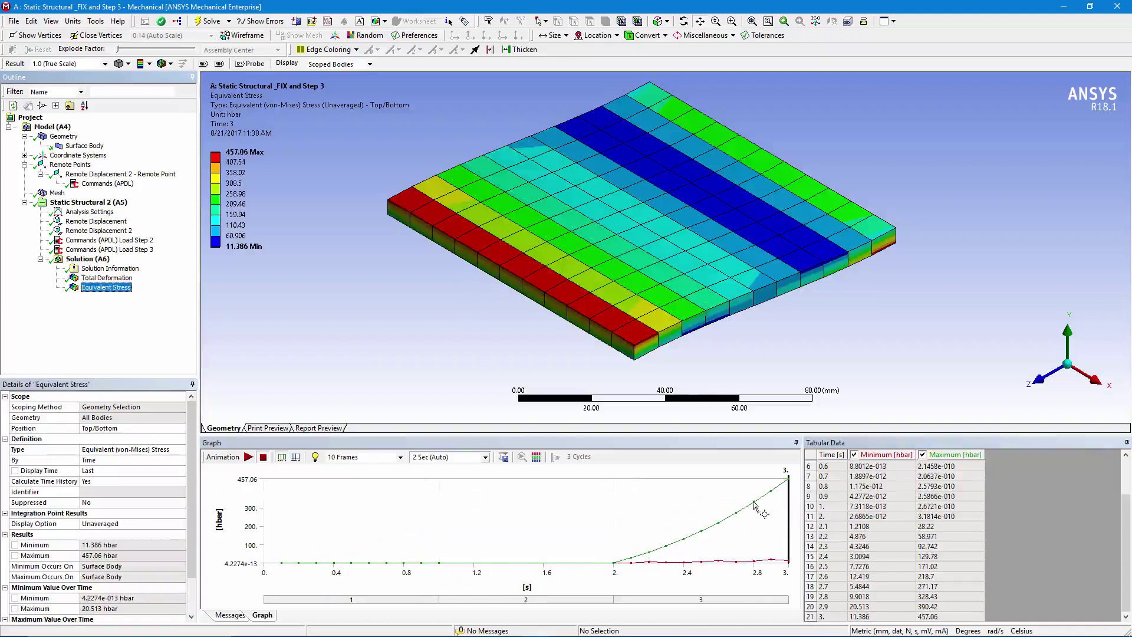
- Enlarge the Load Step 2 APDL command text to review its %_FIX% line, and suppress that command object
{"action": "left_click", "coordinate": [98, 242]}
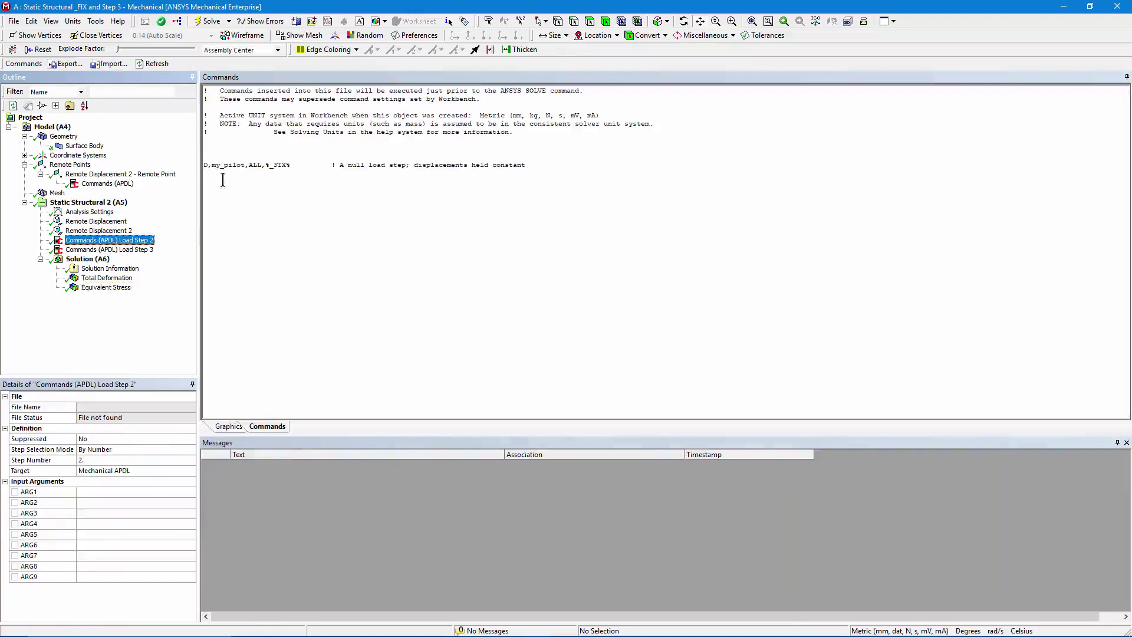
{"action": "scroll", "coordinate": [300, 227], "scroll_direction": "up", "scroll_amount": 4, "text": "ctrl"}
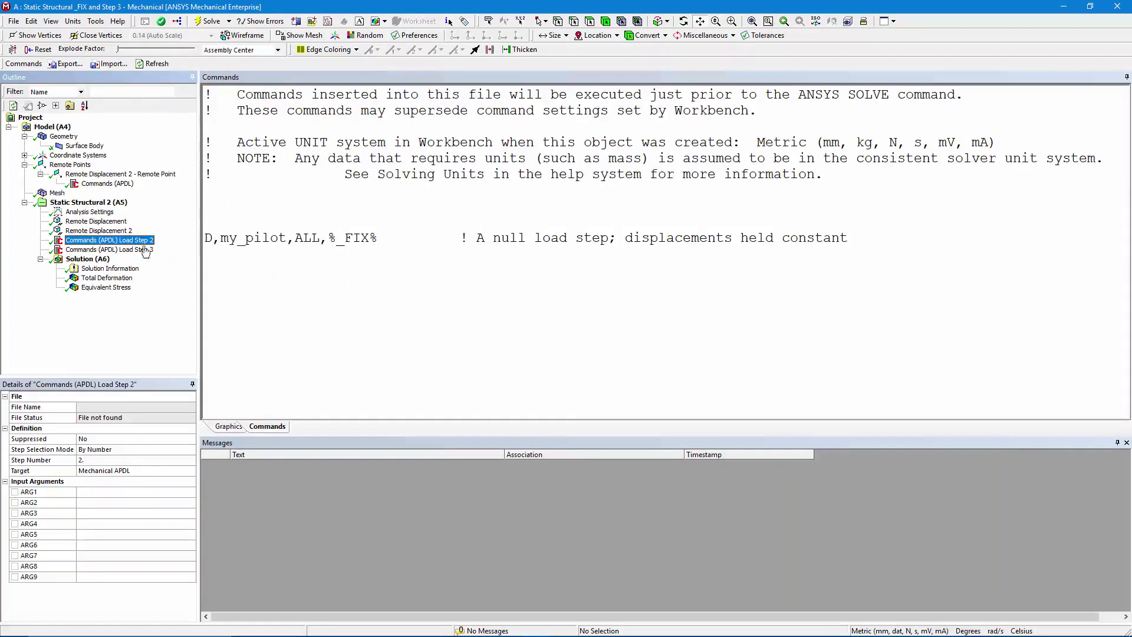
{"action": "right_click", "coordinate": [97, 241]}
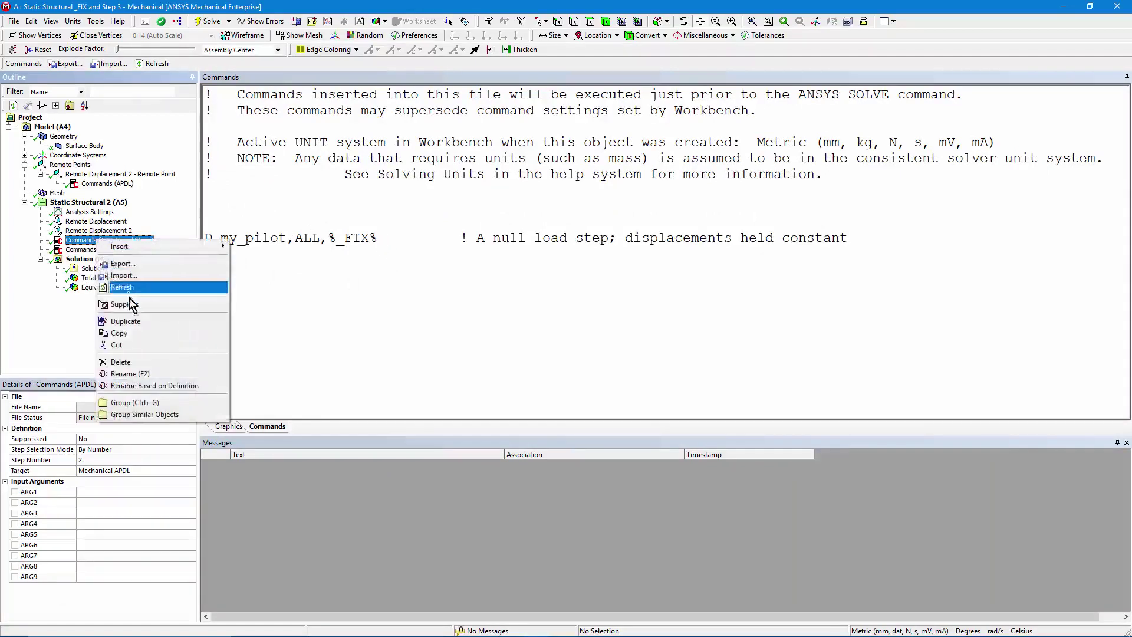
{"action": "left_click", "coordinate": [177, 289]}
- Solve the model with the Load Step 2 commands suppressed and examine the Total Deformation graph over load step 3
{"action": "left_click", "coordinate": [94, 259]}
{"action": "right_click", "coordinate": [95, 261]}
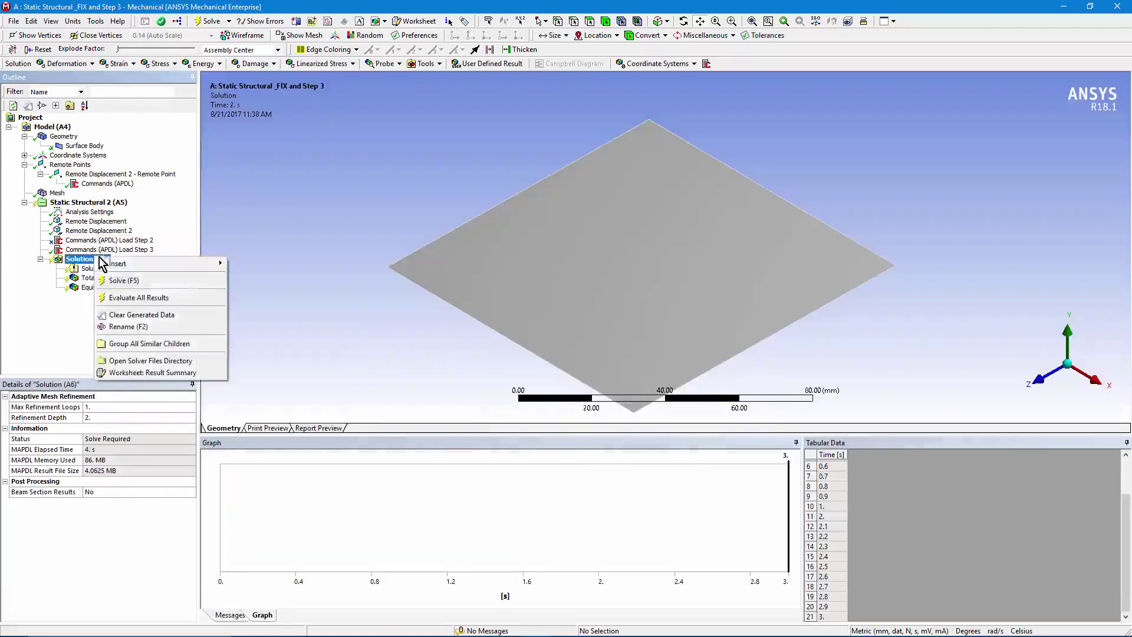
{"action": "left_click", "coordinate": [124, 281]}
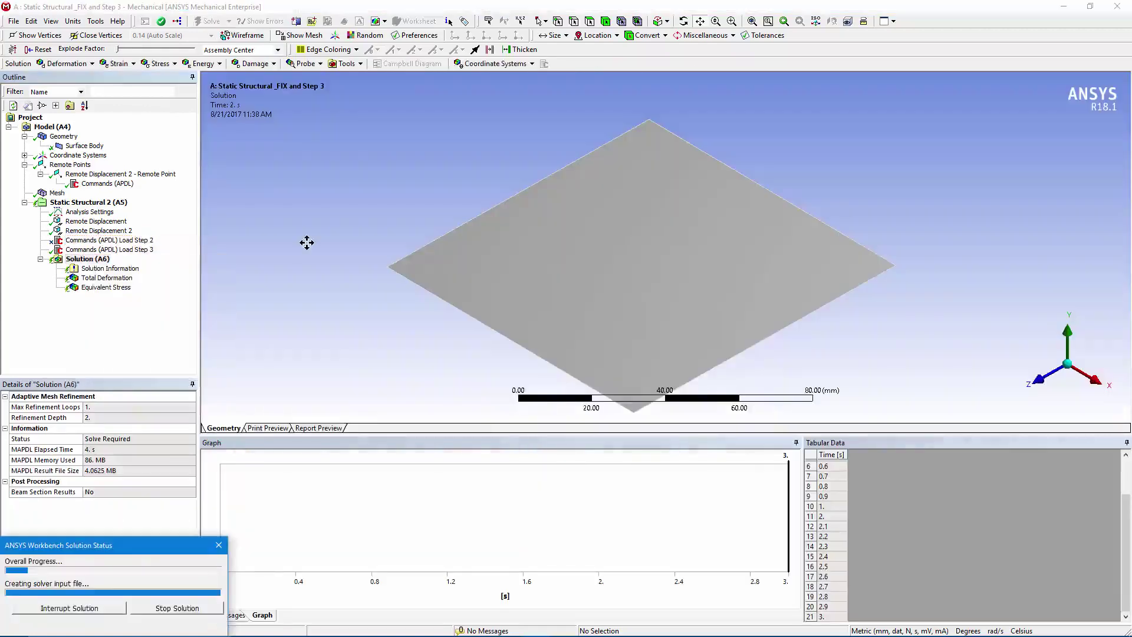
{"action": "left_click", "coordinate": [118, 278]}
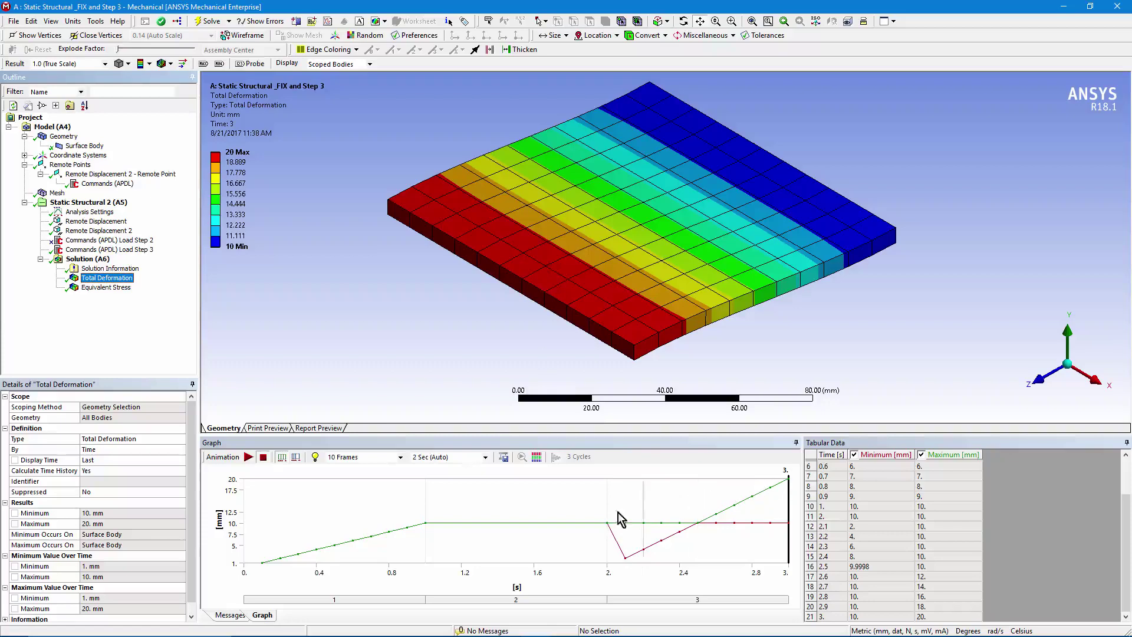
- Unsuppress the Load Step 2 APDL commands that hold the remote point's displacements constant
{"action": "left_click", "coordinate": [120, 241]}
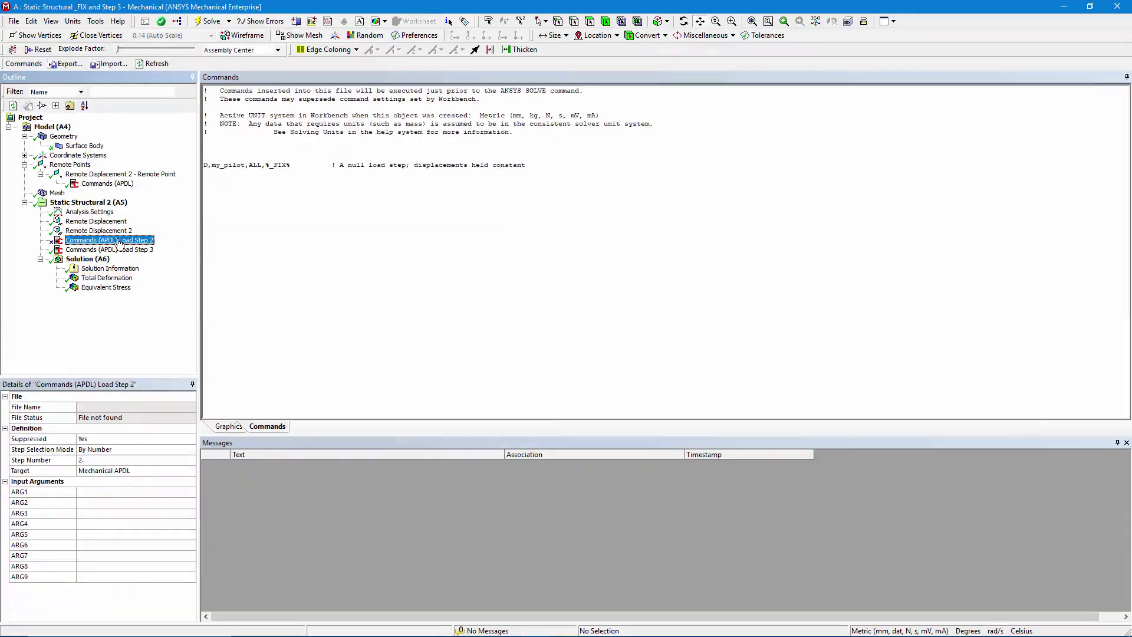
{"action": "right_click", "coordinate": [120, 241]}
{"action": "left_click", "coordinate": [152, 305]}
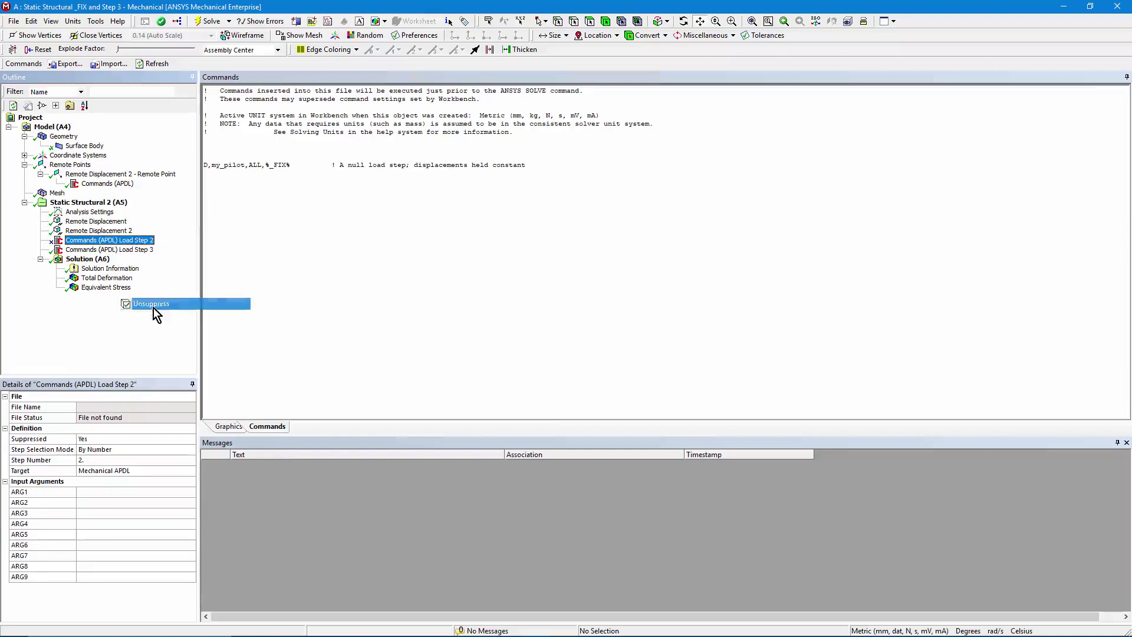
- Solve the model again with the Load Step 2 commands active and display the Total Deformation result
{"action": "right_click", "coordinate": [88, 260]}
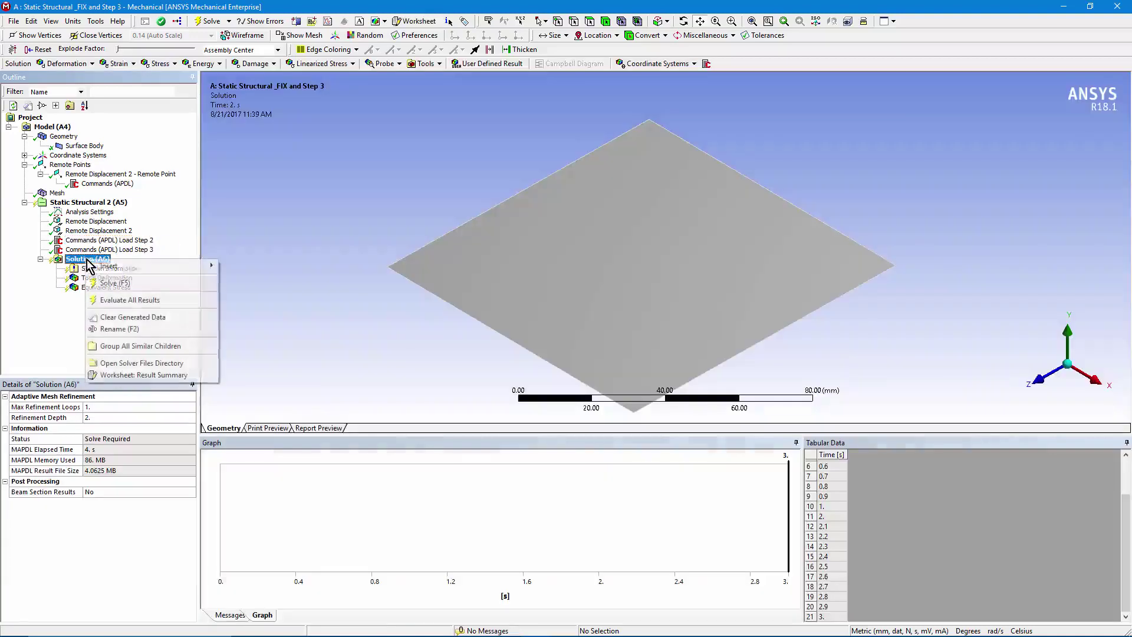
{"action": "left_click", "coordinate": [113, 283]}
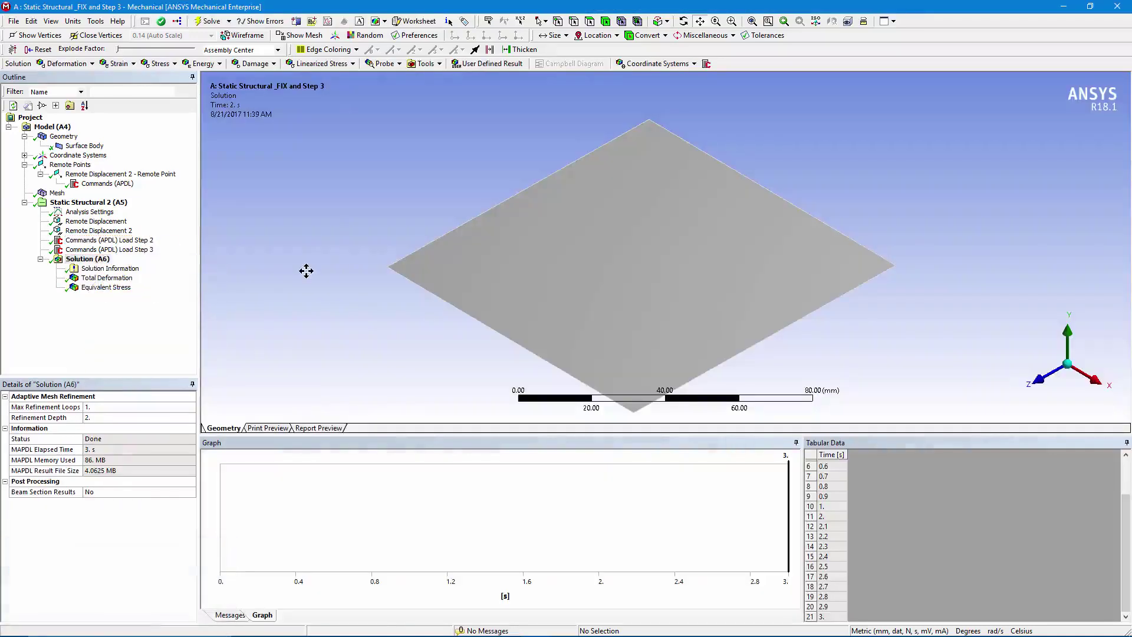
{"action": "left_click", "coordinate": [107, 277]}
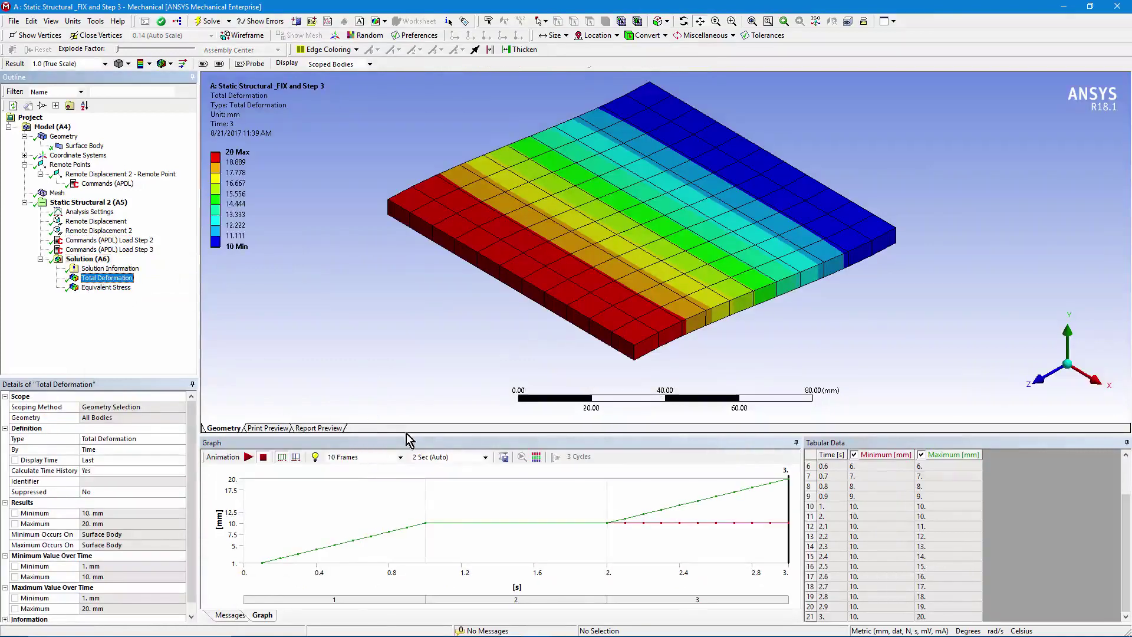
- Set the Total Deformation animation to 4 seconds with one frame per result set, and play it
{"action": "left_click", "coordinate": [485, 458]}
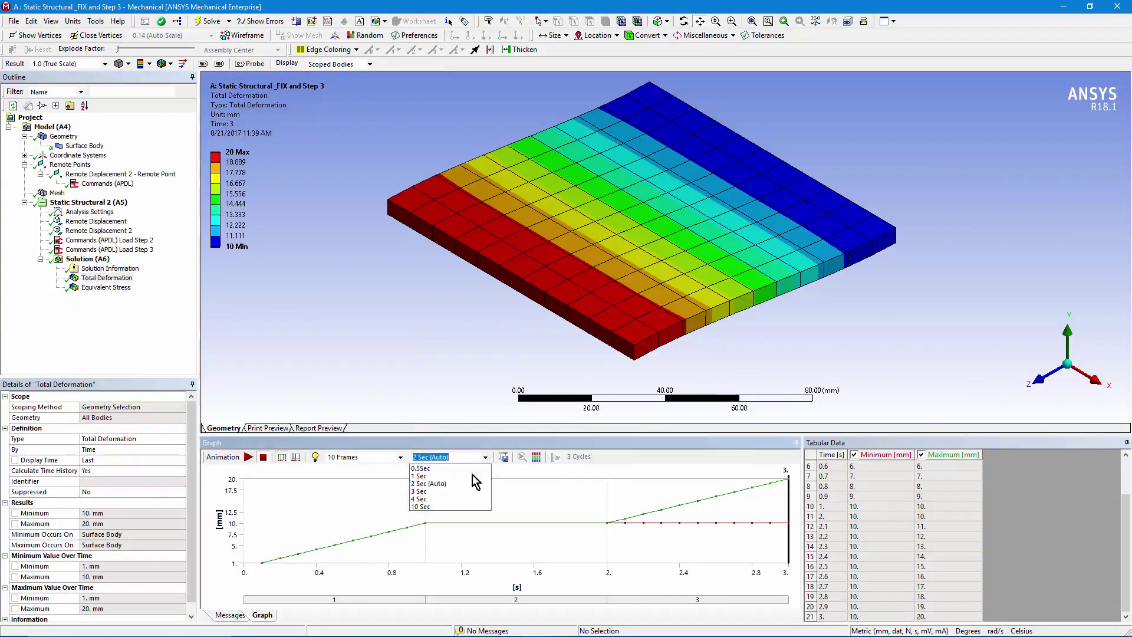
{"action": "left_click", "coordinate": [454, 499]}
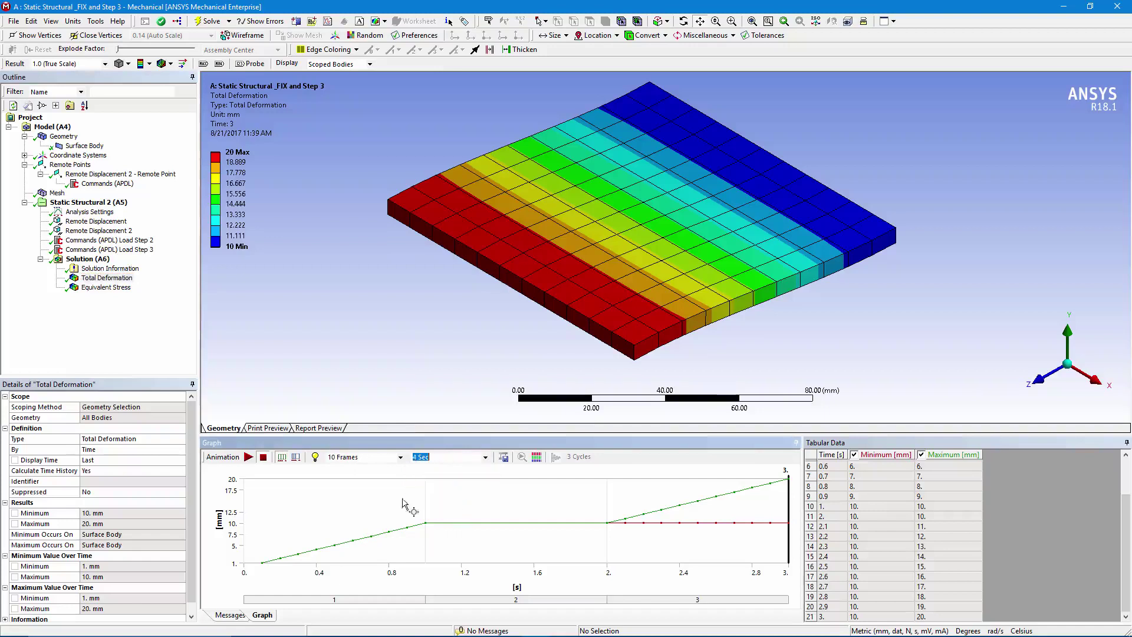
{"action": "left_click", "coordinate": [296, 458]}
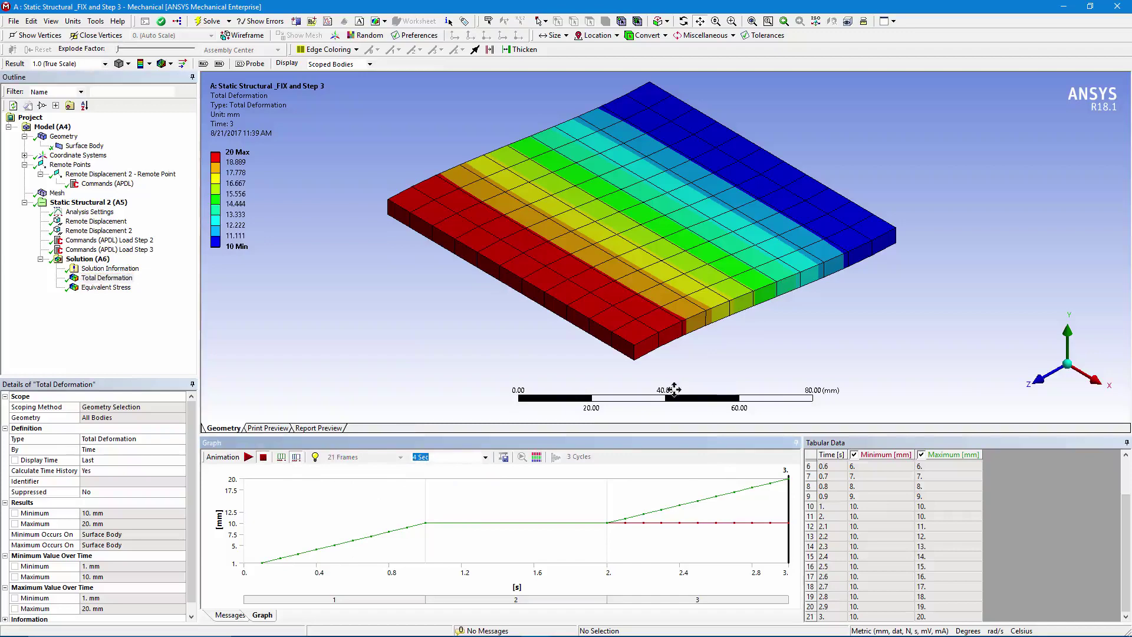
{"action": "left_click", "coordinate": [247, 457]}
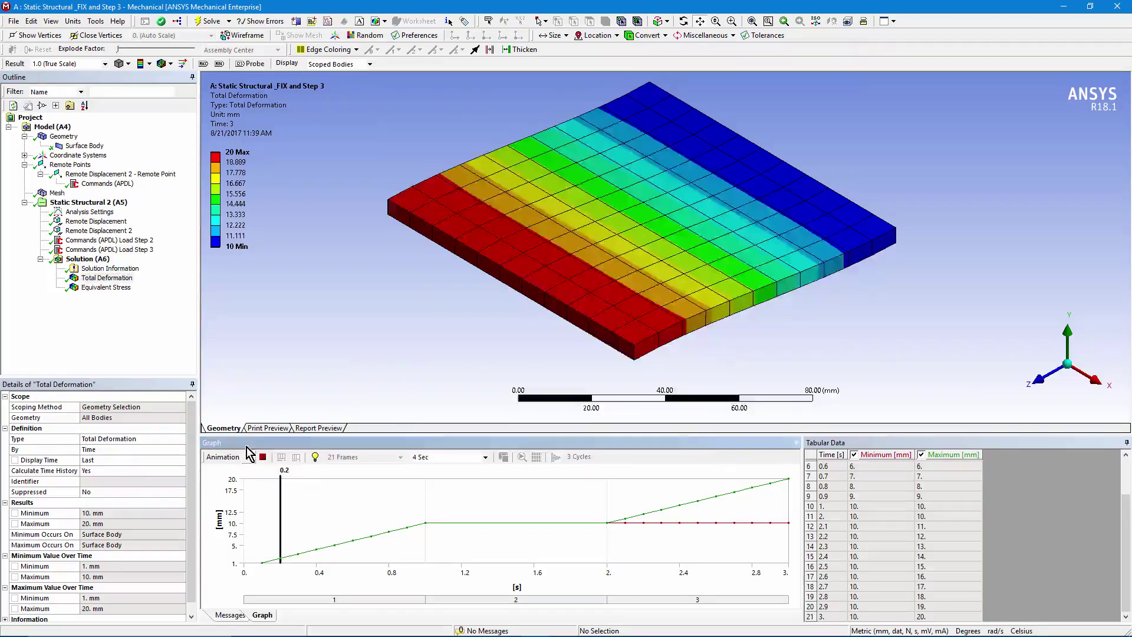